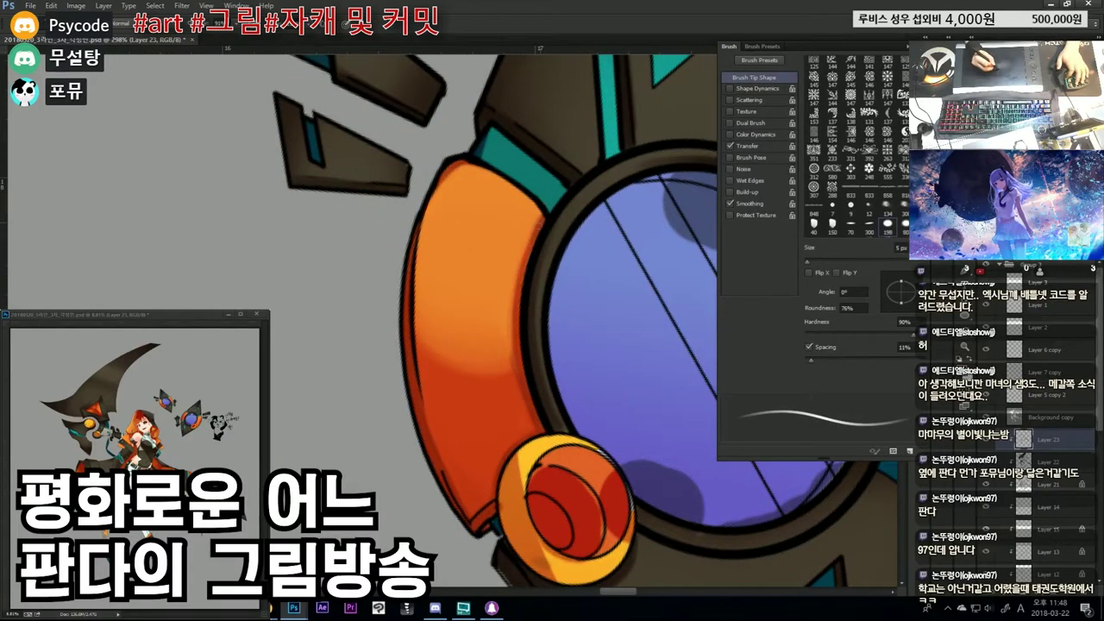
- Zoom and rotate the canvas so the drone's emblem sits on top
scroll(540, 429, "down", 5)
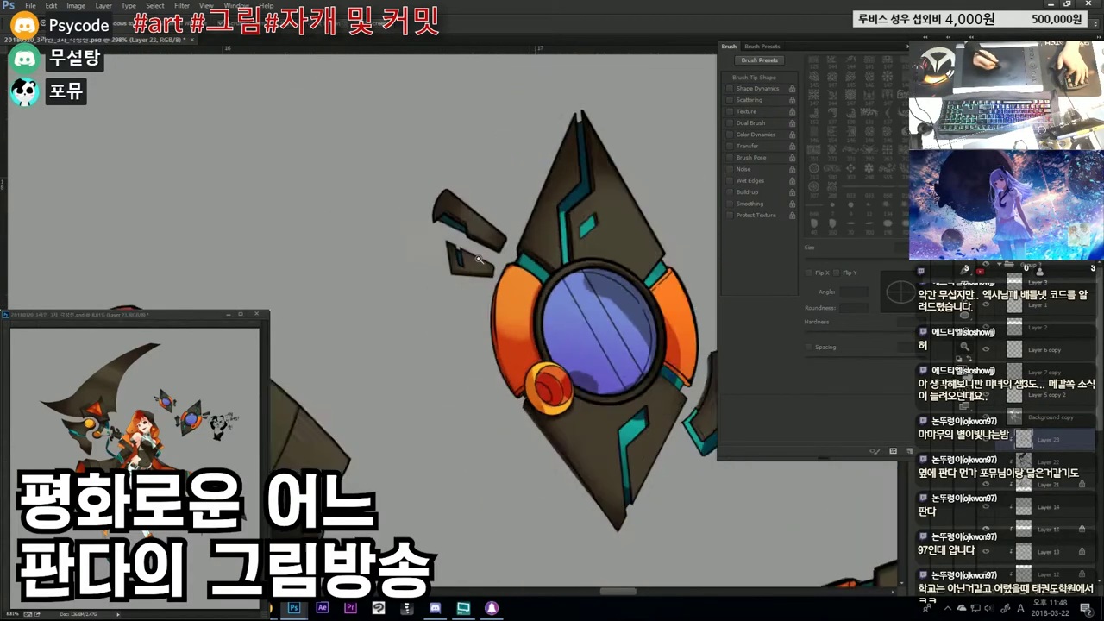
scroll(540, 429, "down", 2)
scroll(590, 256, "up", 5)
scroll(520, 217, "up", 3)
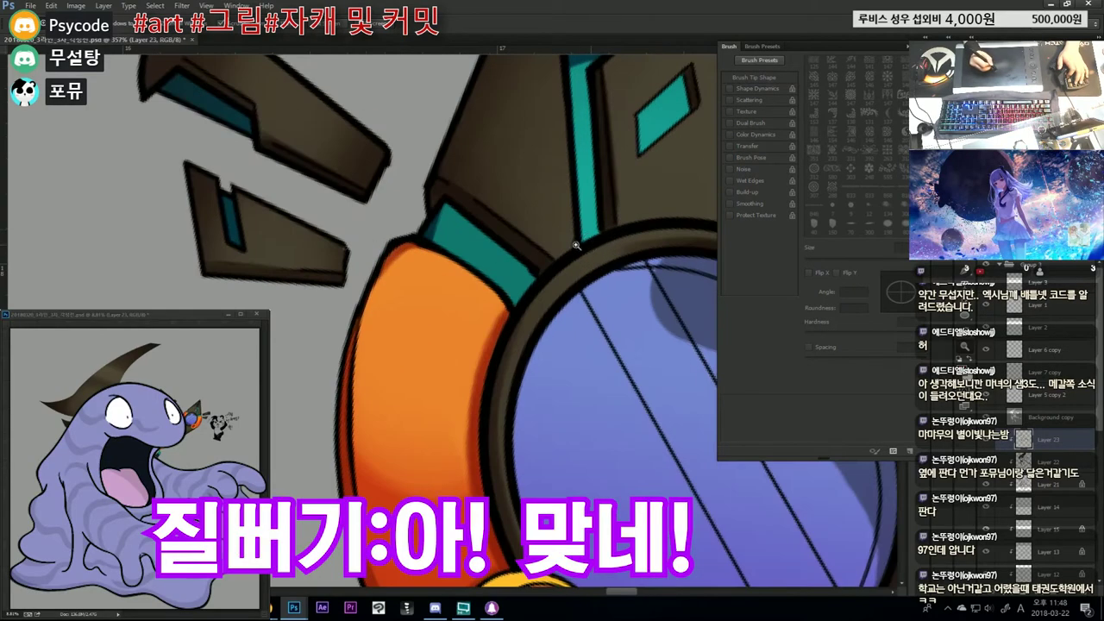
scroll(552, 276, "down", 5)
scroll(560, 294, "up", 4)
scroll(573, 307, "down", 4)
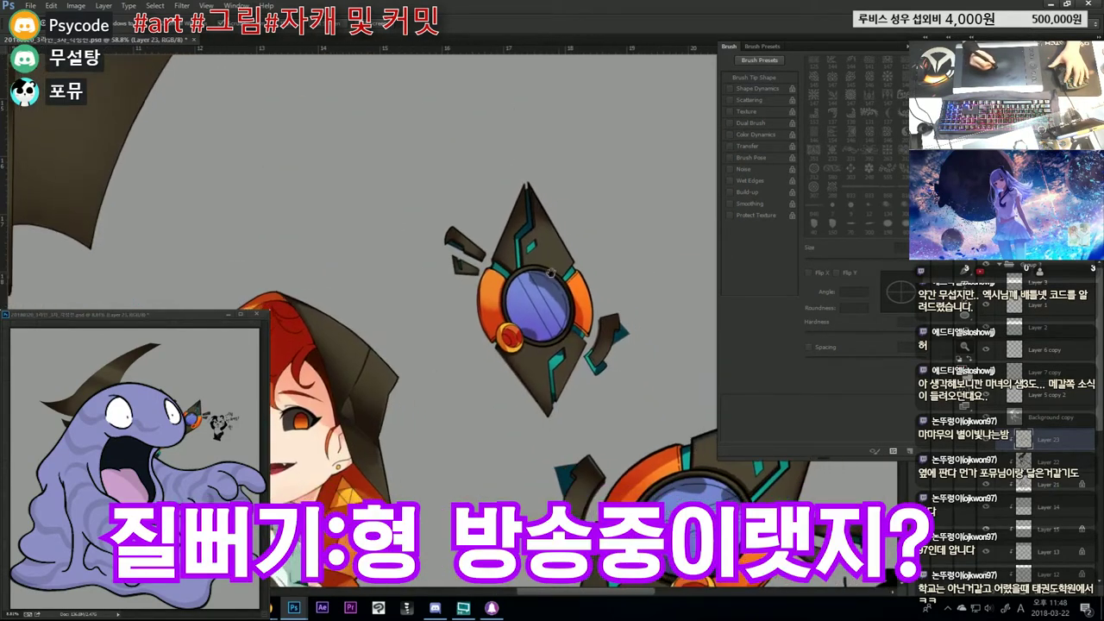
left_click_drag(573, 306, 507, 285)
scroll(507, 286, "up", 4)
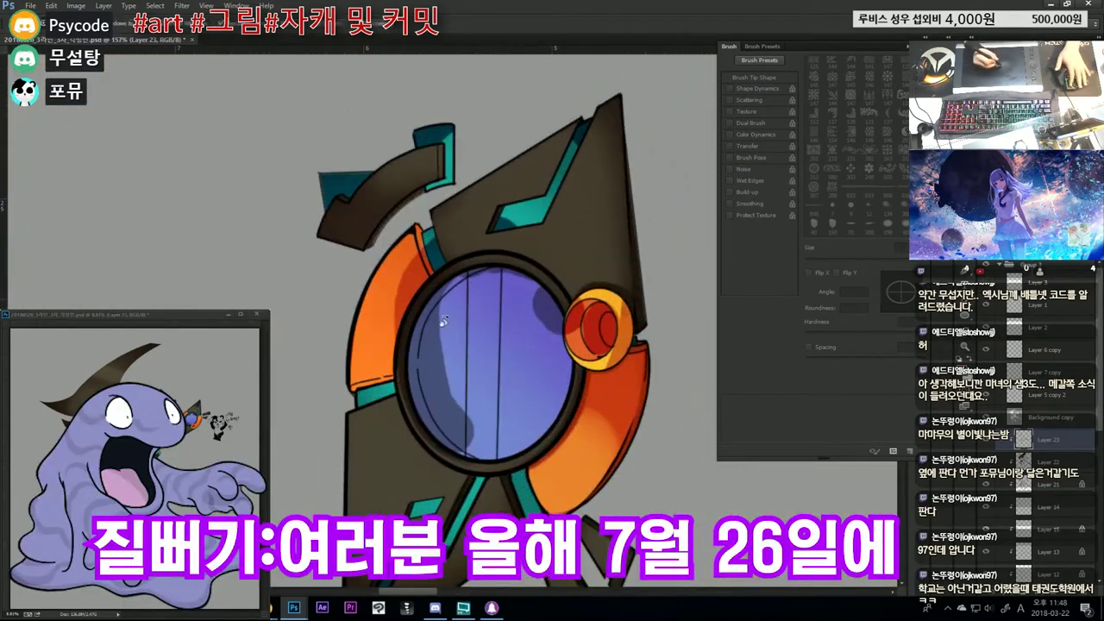
scroll(431, 319, "up", 2)
left_click_drag(392, 336, 416, 420)
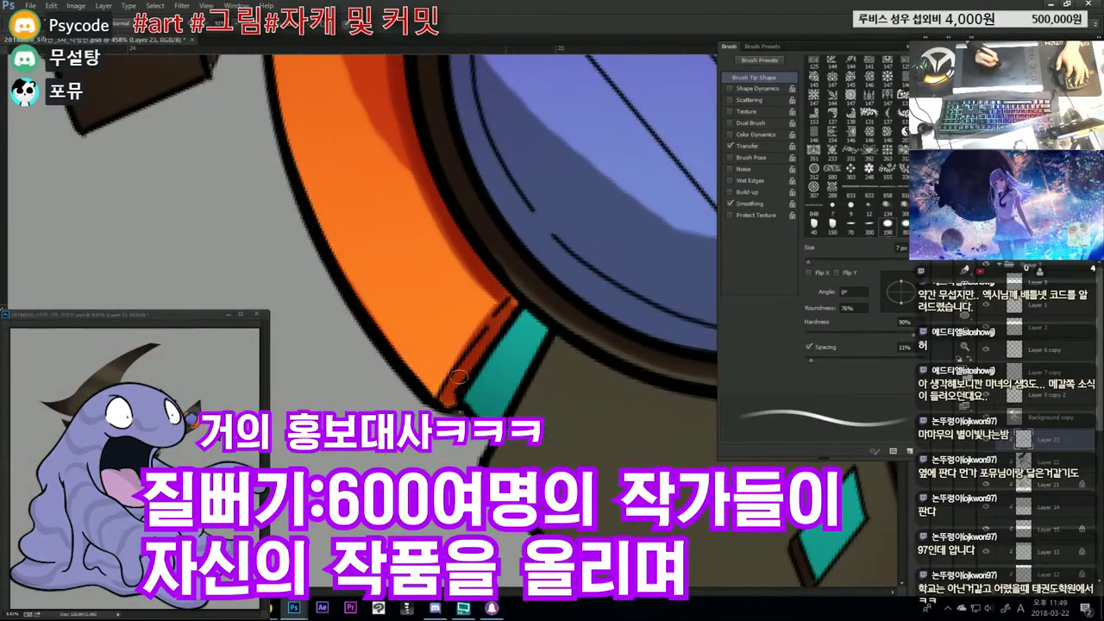
- Paint the orange edge beside the teal segment, then shade the selected orange panel darker and deselect
left_click_drag(509, 305, 456, 320)
key("bracketleft")
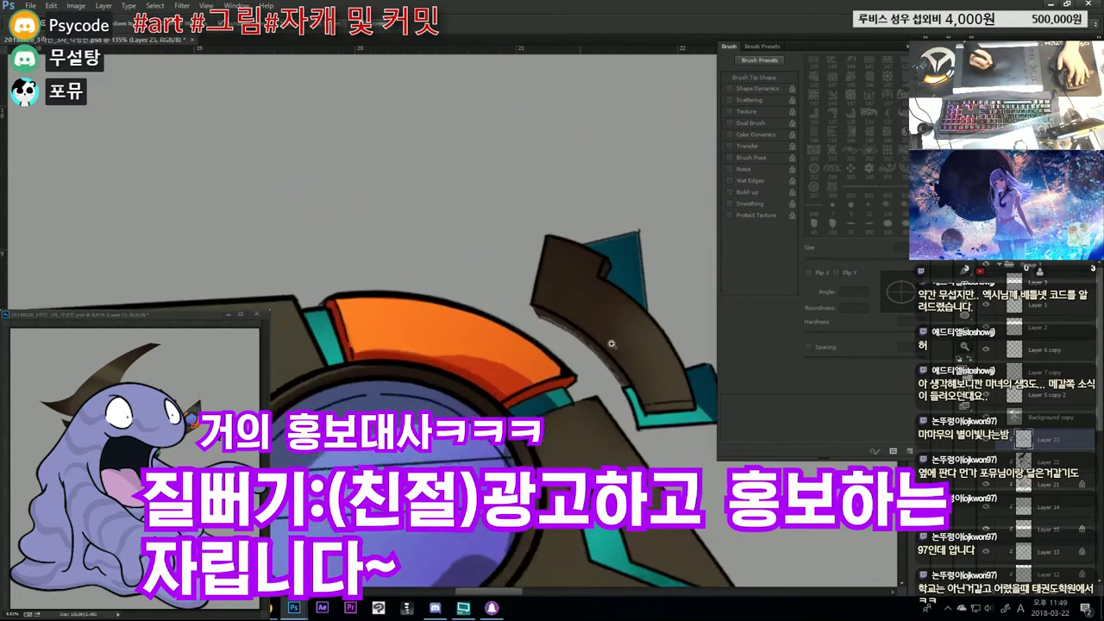
key("b")
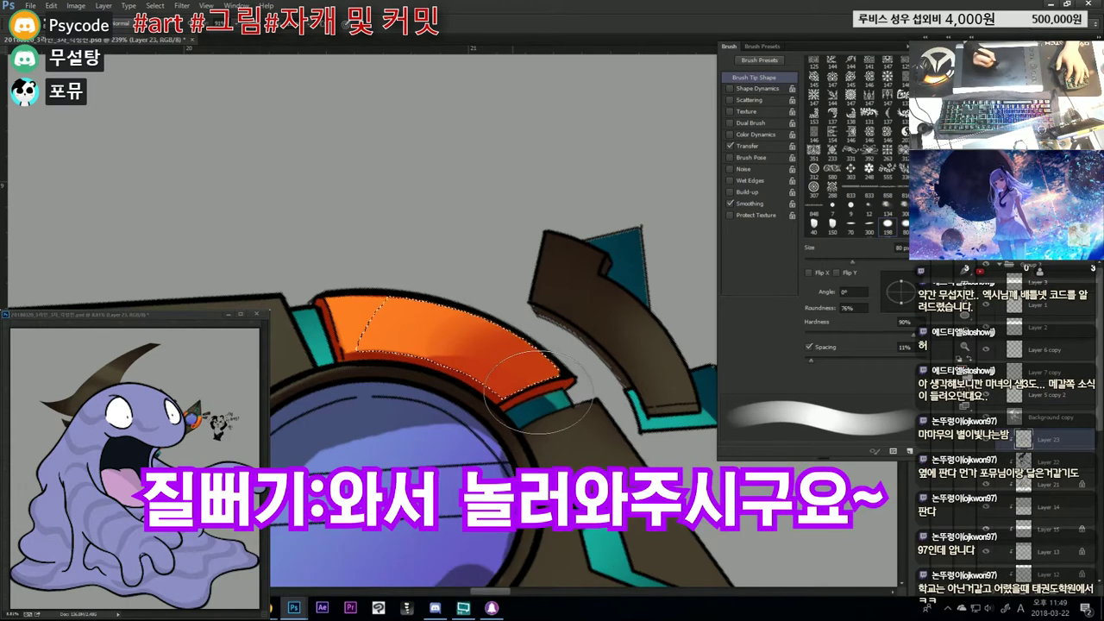
mouse_move(483, 354)
left_mouse_down()
mouse_move(418, 323)
mouse_move(483, 345)
left_mouse_up()
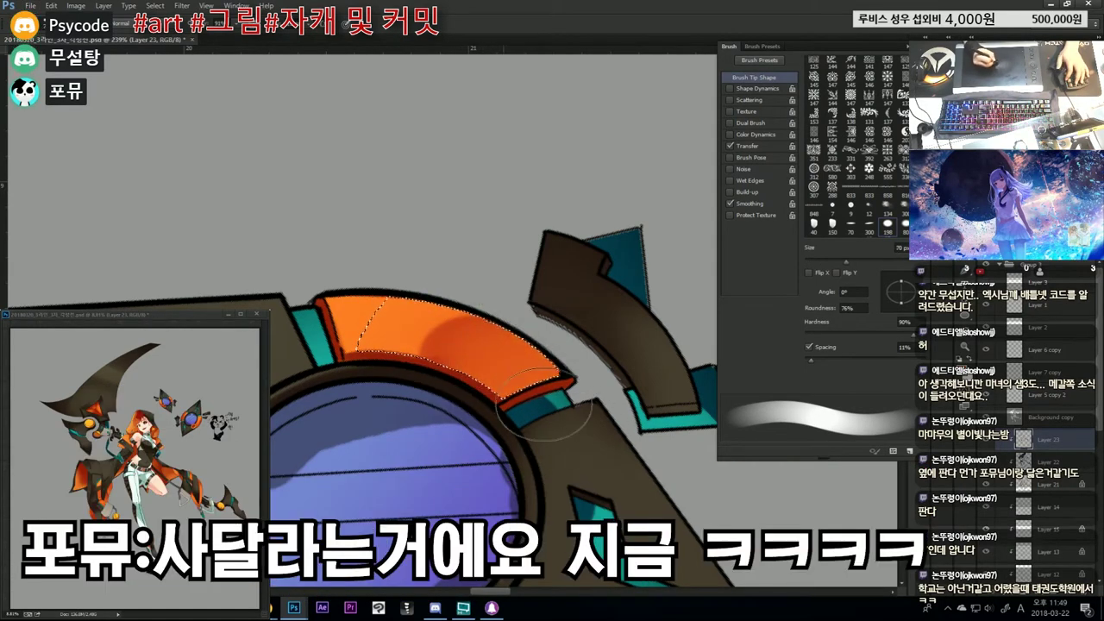
scroll(516, 352, "up", 3)
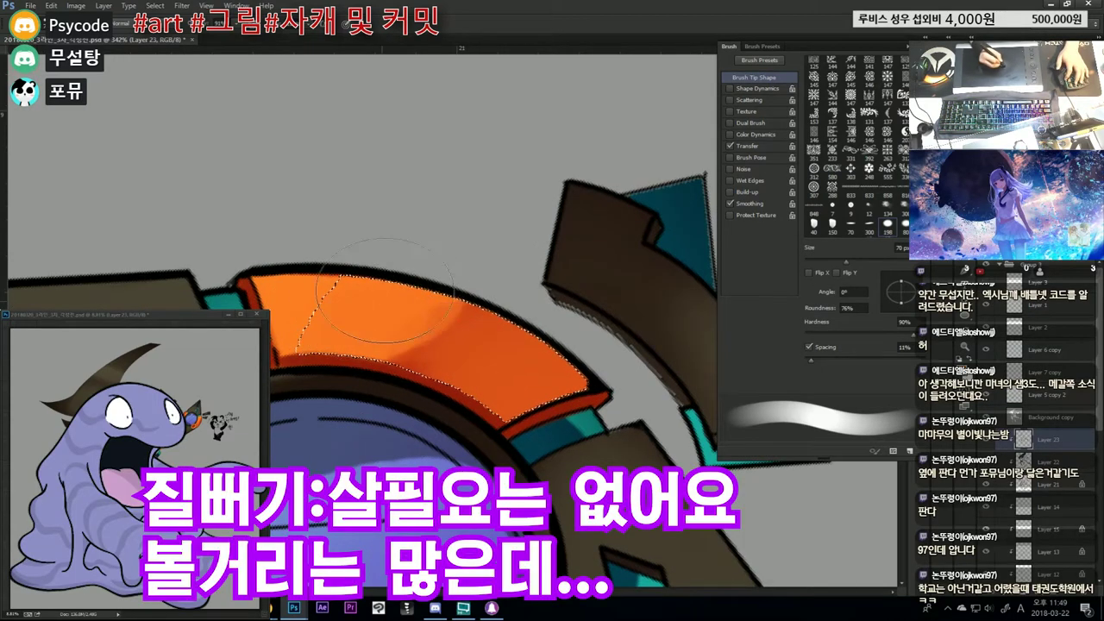
key("ctrl+d")
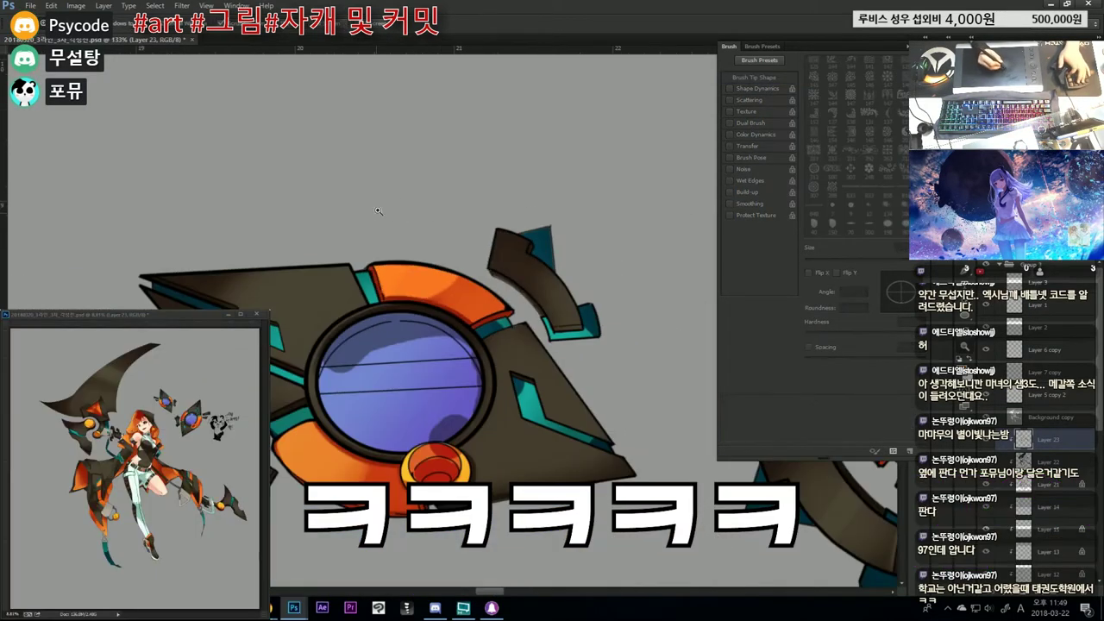
- Zoom around the panel and switch to Quick Mask with the brush, raising the selection warning
scroll(466, 270, "down", 3)
scroll(518, 293, "down", 3)
scroll(530, 299, "up", 3)
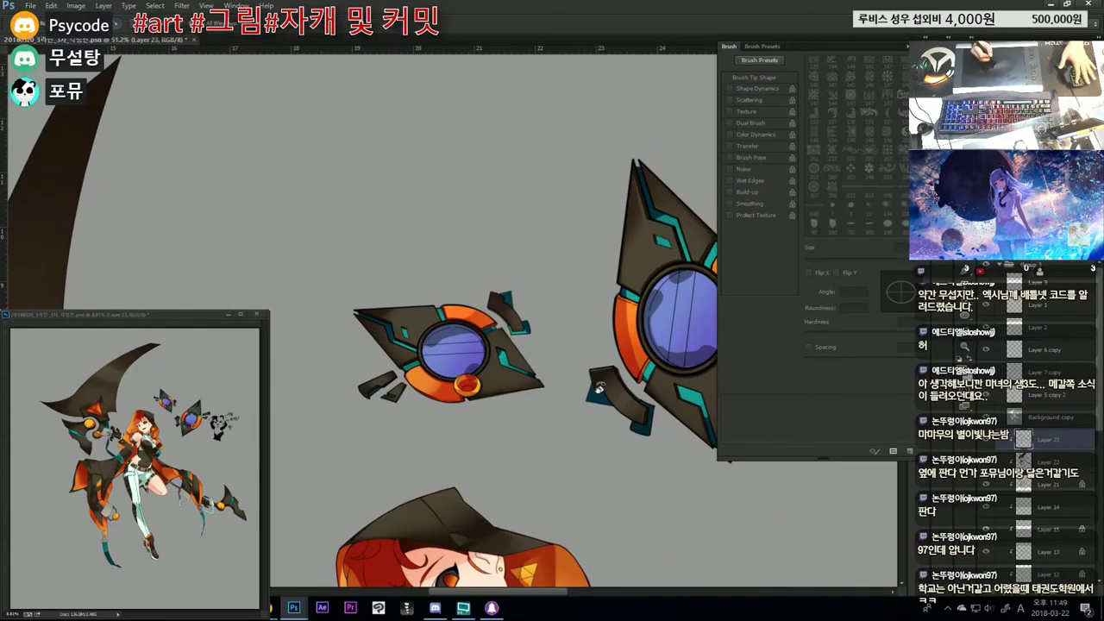
scroll(530, 299, "up", 3)
scroll(531, 300, "up", 3)
scroll(414, 411, "up", 2)
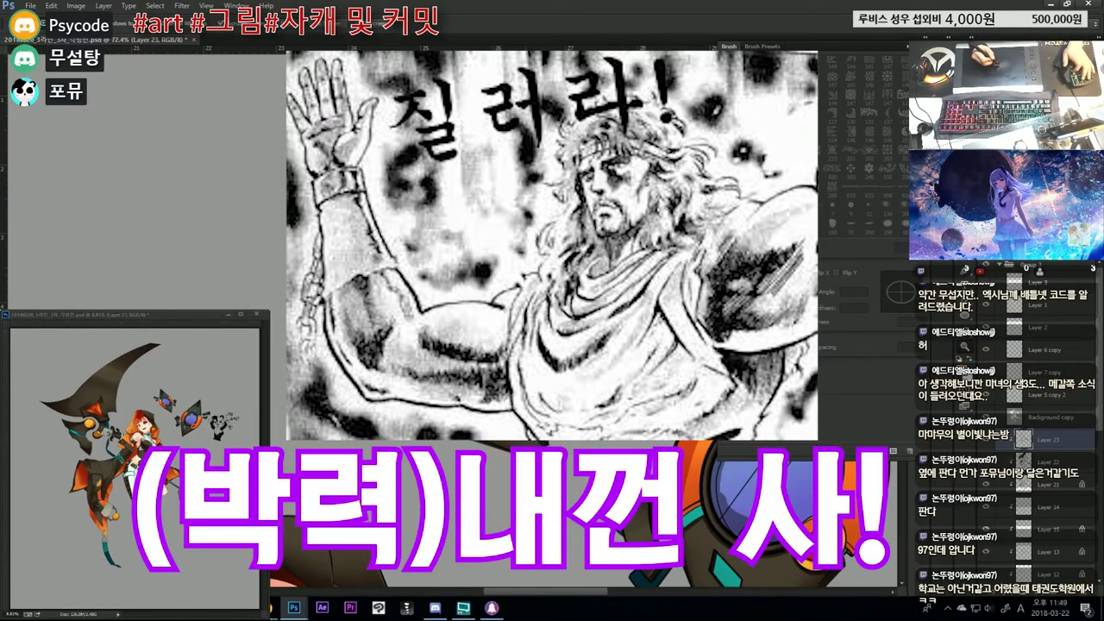
scroll(415, 411, "down", 2)
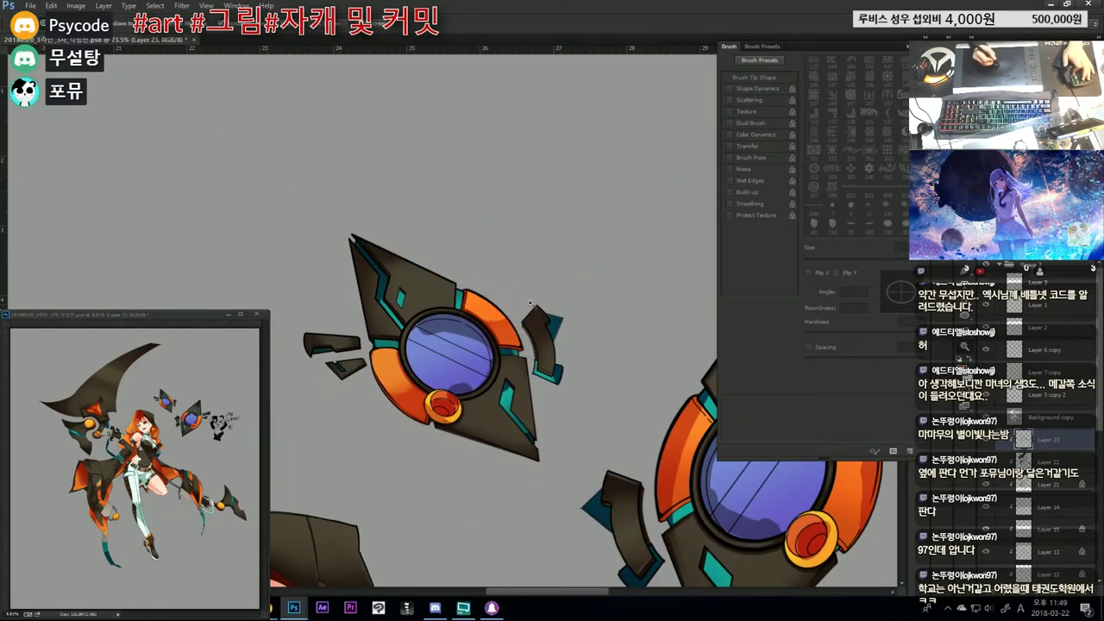
scroll(517, 325, "up", 2)
key("b")
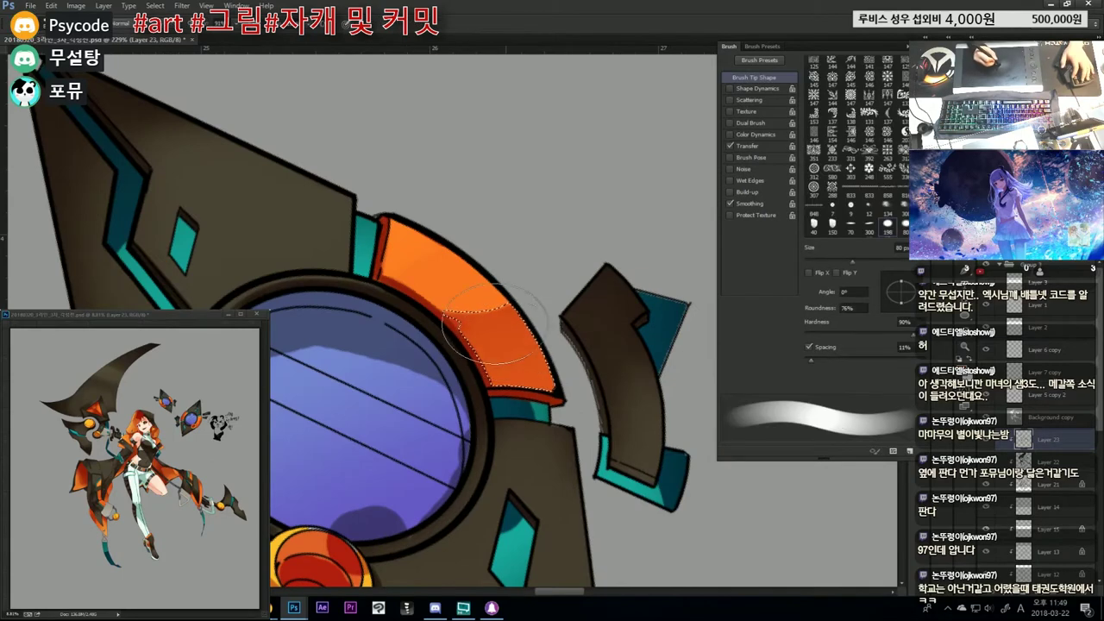
key("q")
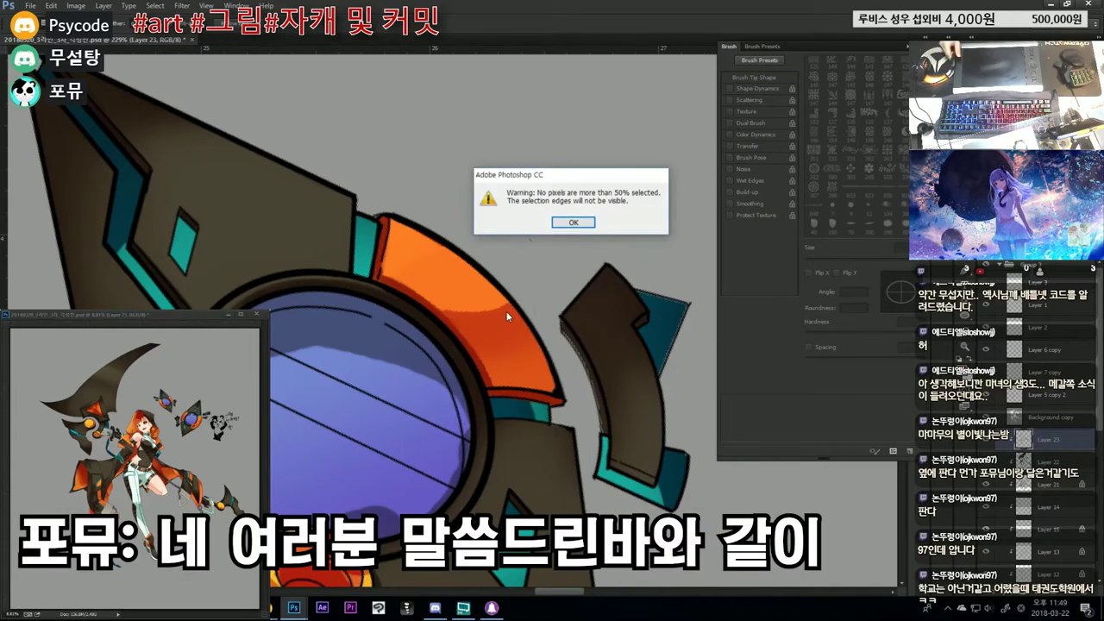
- Dismiss the warning, add darker shading and a lighter highlight band to the orange ring panel, then zoom out
left_click(572, 224)
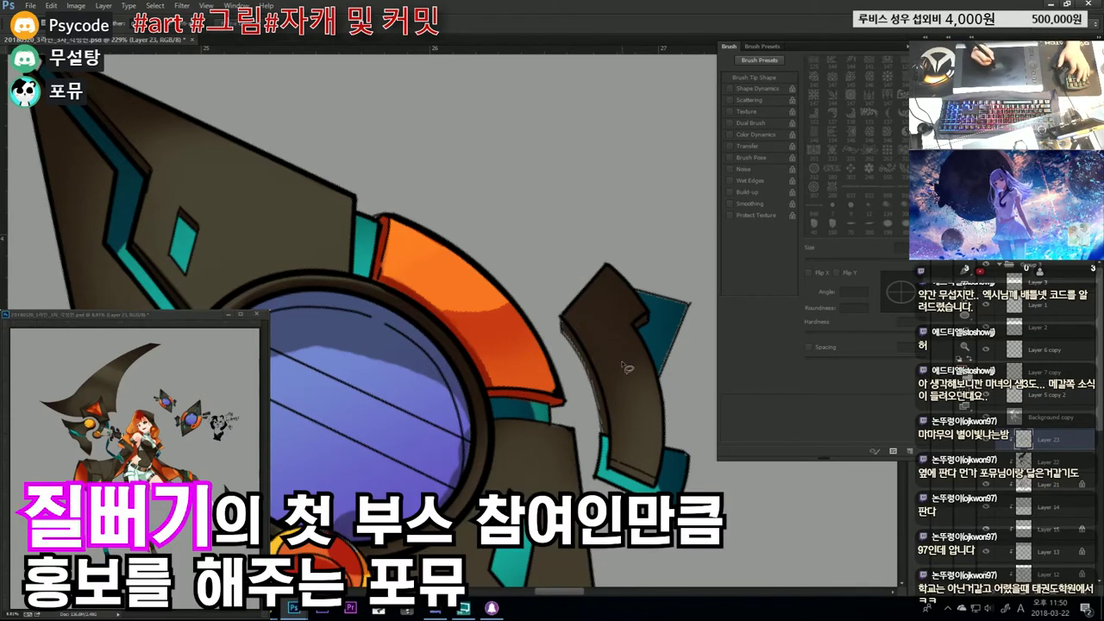
scroll(632, 371, "down", 2)
scroll(621, 375, "down", 2)
scroll(595, 380, "up", 3)
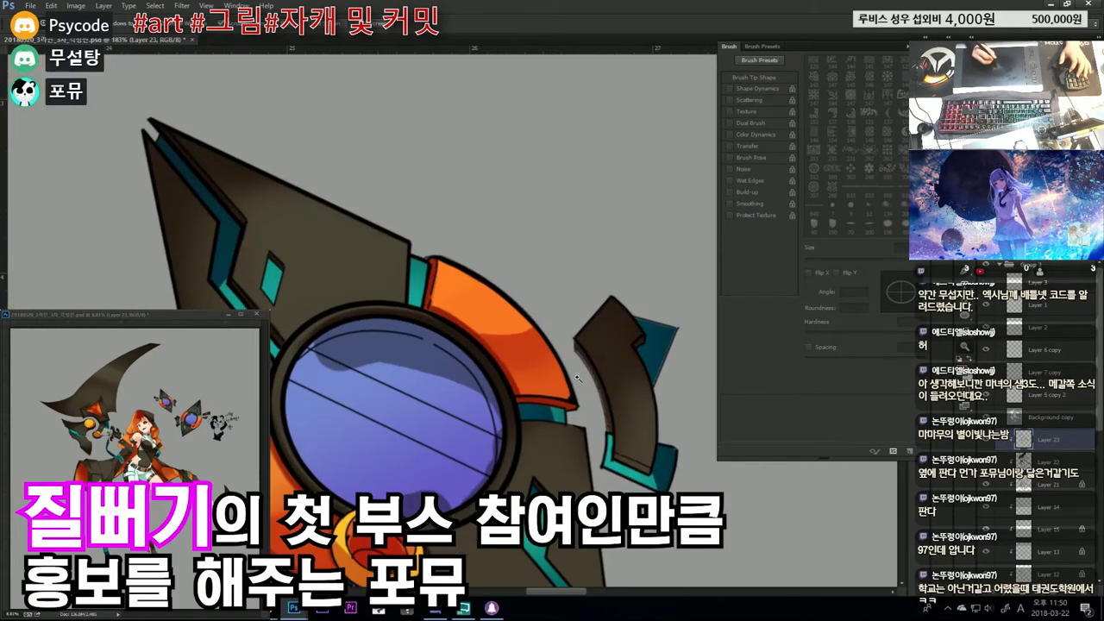
scroll(581, 386, "up", 3)
scroll(581, 386, "down", 3)
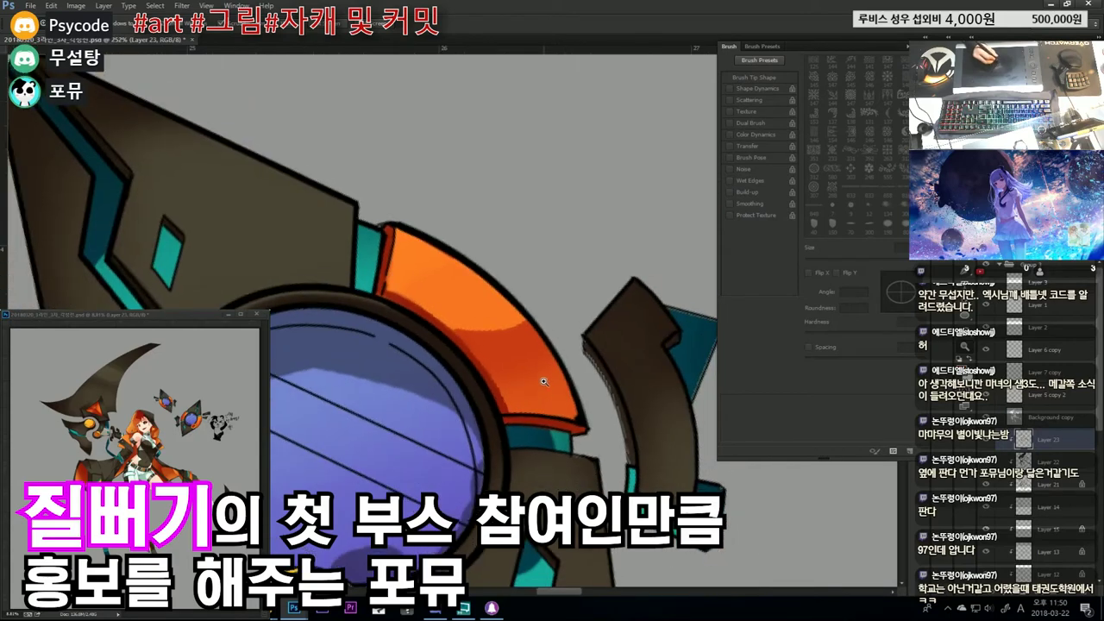
scroll(546, 386, "down", 1)
scroll(517, 362, "up", 1)
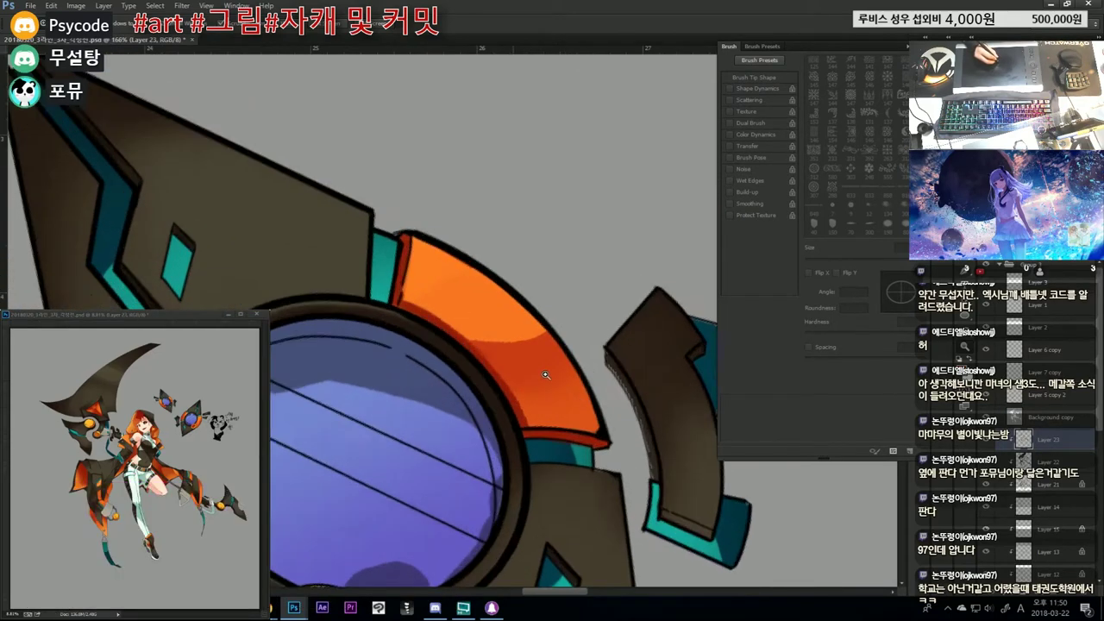
scroll(520, 420, "up", 1)
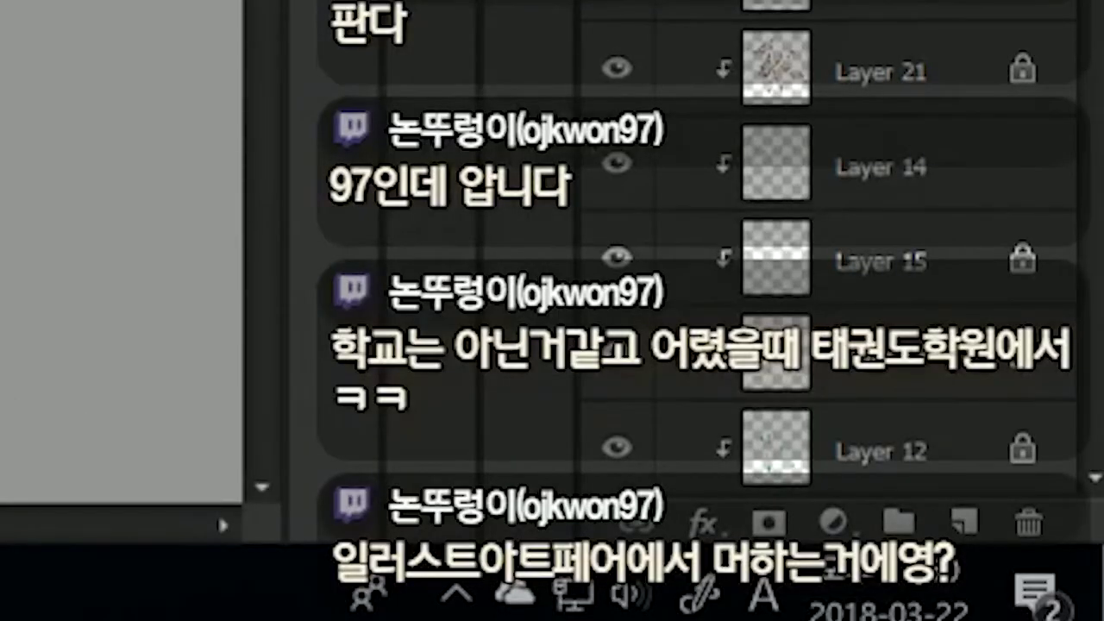
scroll(529, 307, "down", 3)
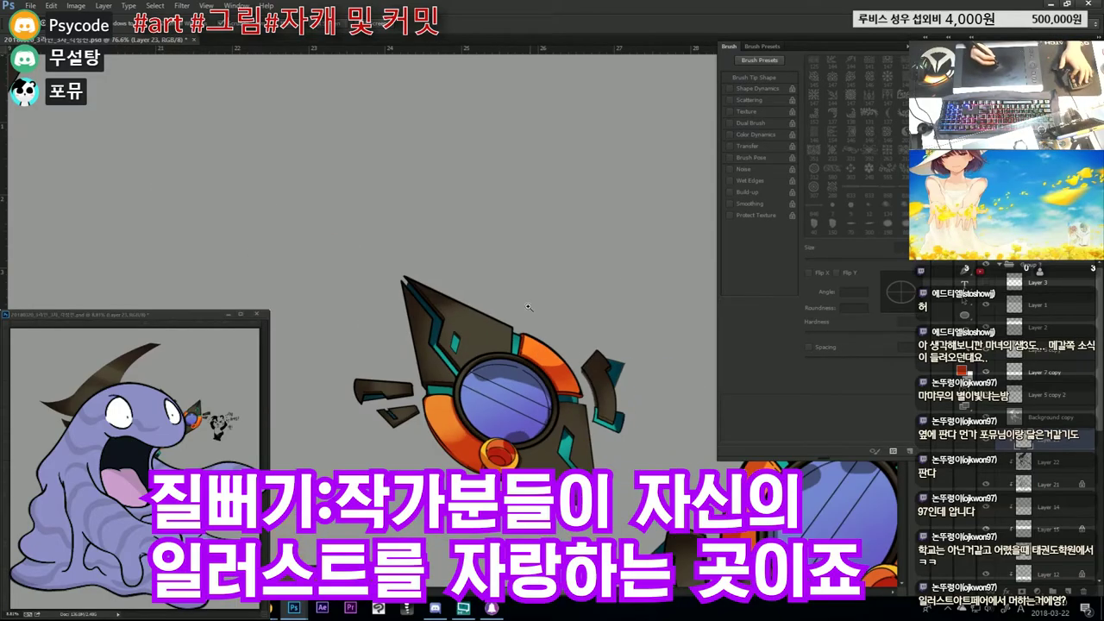
scroll(529, 307, "up", 5)
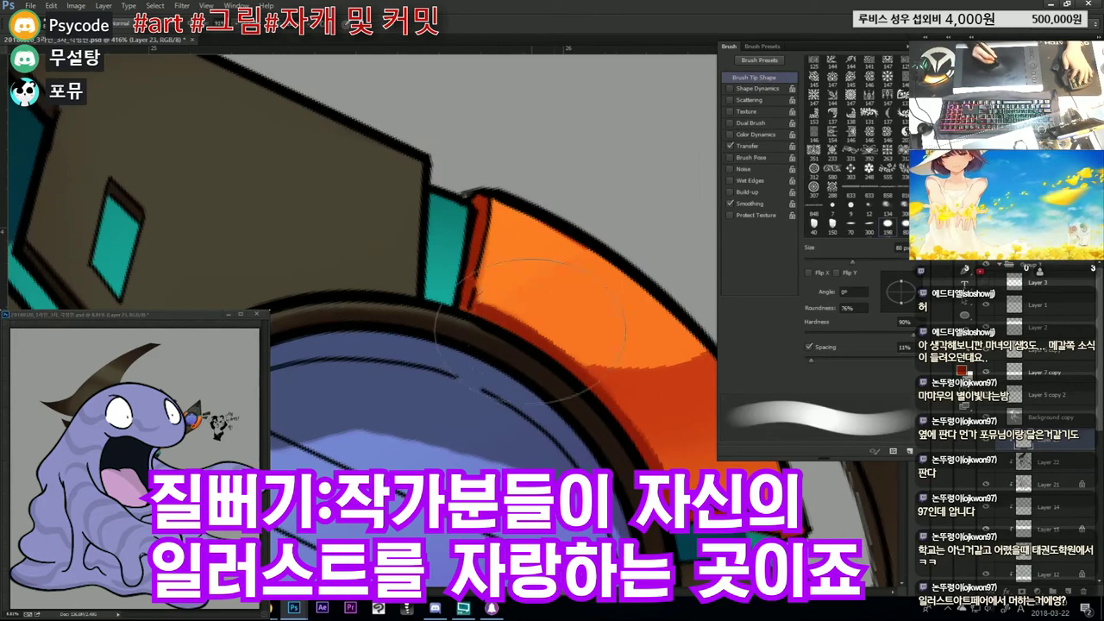
scroll(529, 326, "down", 7)
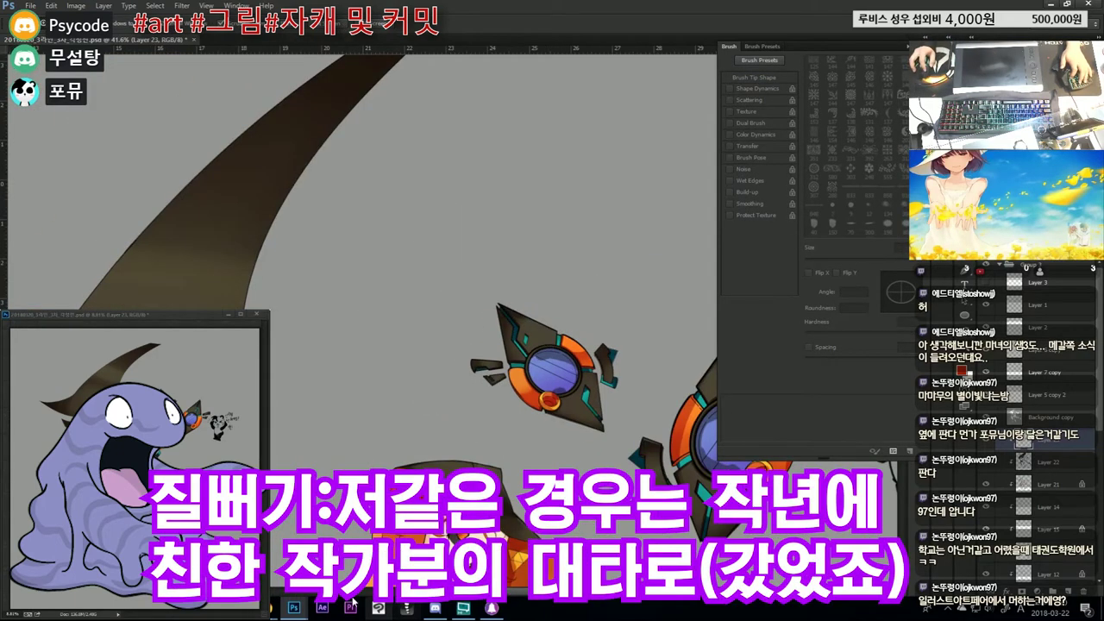
- Switch to Chrome and browse the Seoul Illustration Fair homepage
left_click(280, 608)
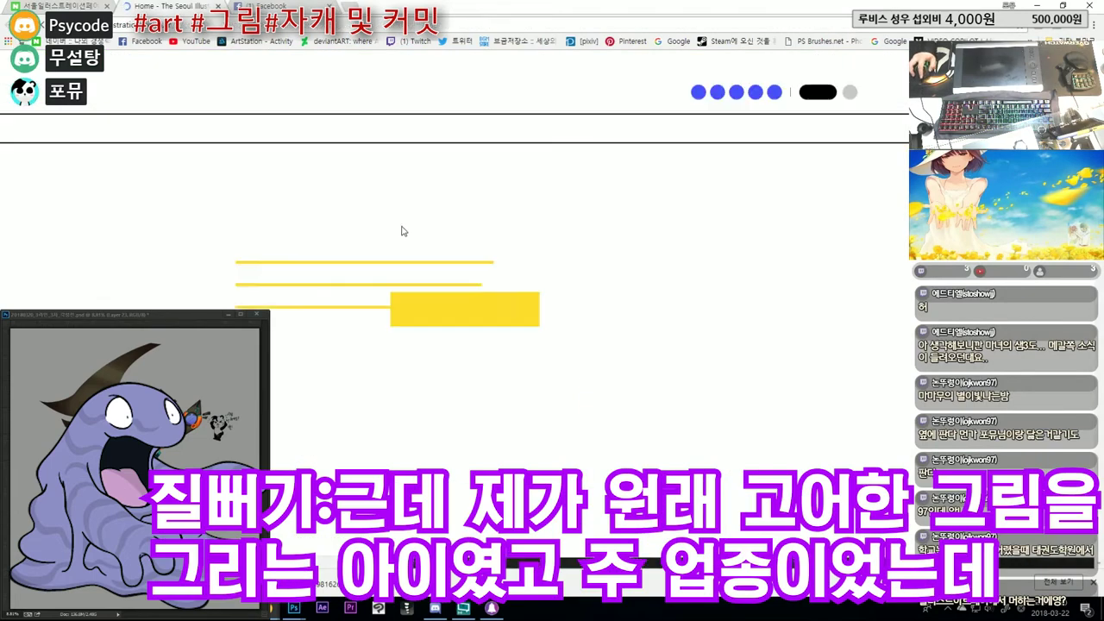
scroll(878, 240, "down", 3)
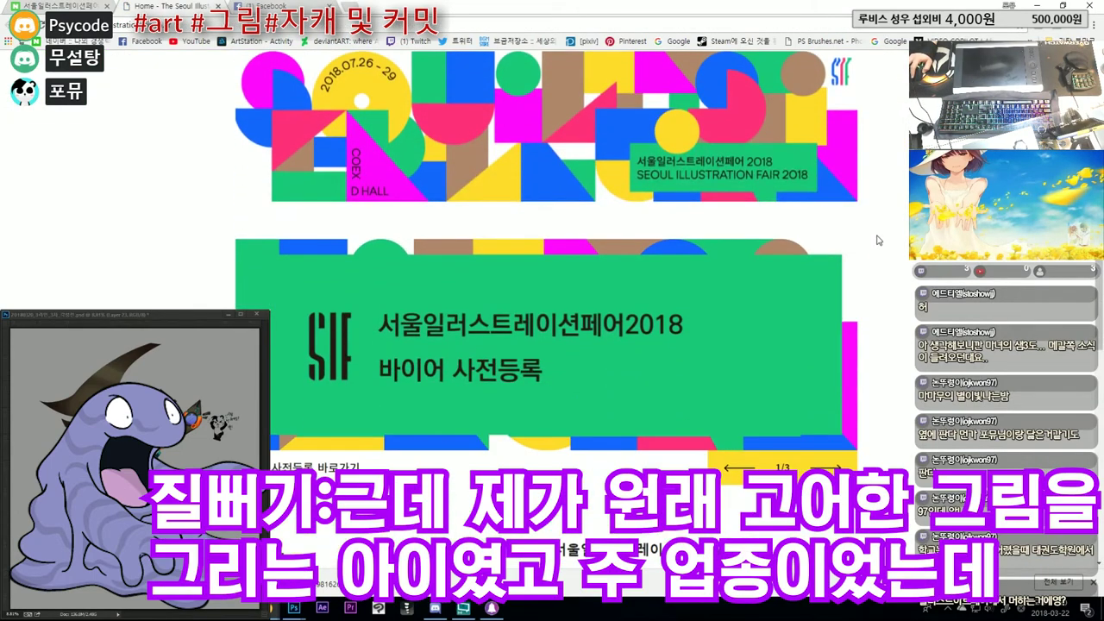
scroll(878, 241, "down", 2)
scroll(878, 240, "down", 1)
scroll(878, 240, "up", 1)
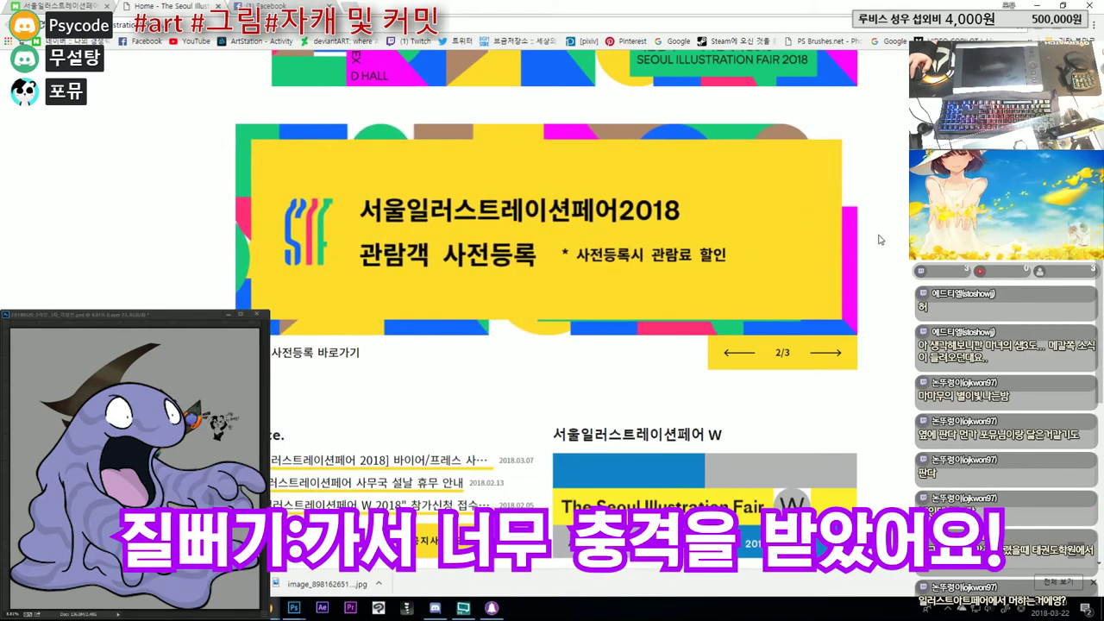
scroll(878, 240, "down", 3)
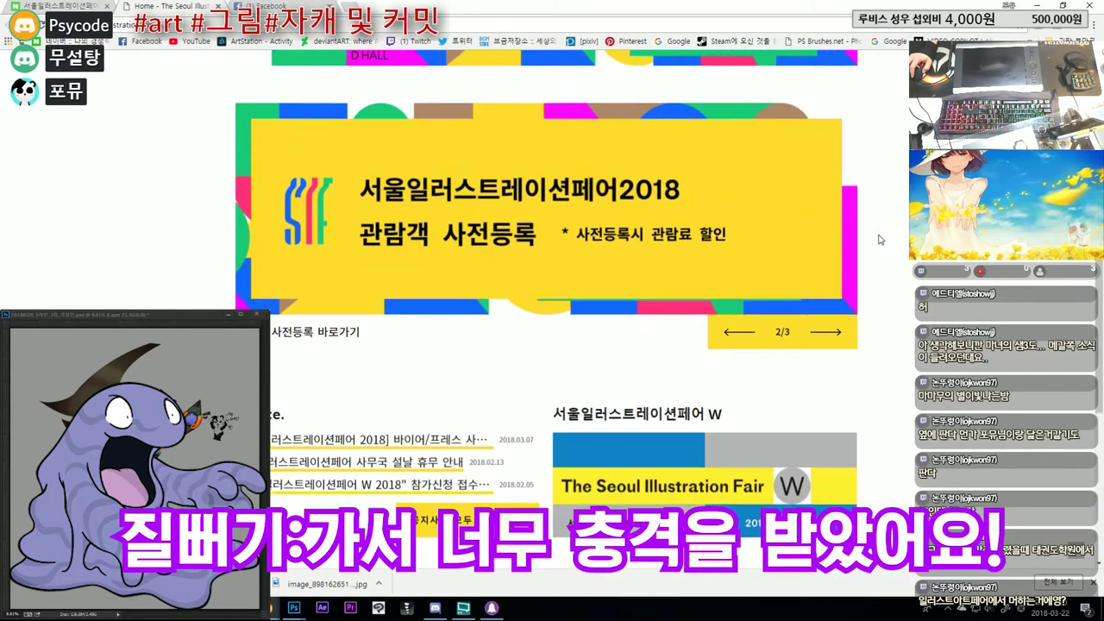
scroll(879, 240, "up", 2)
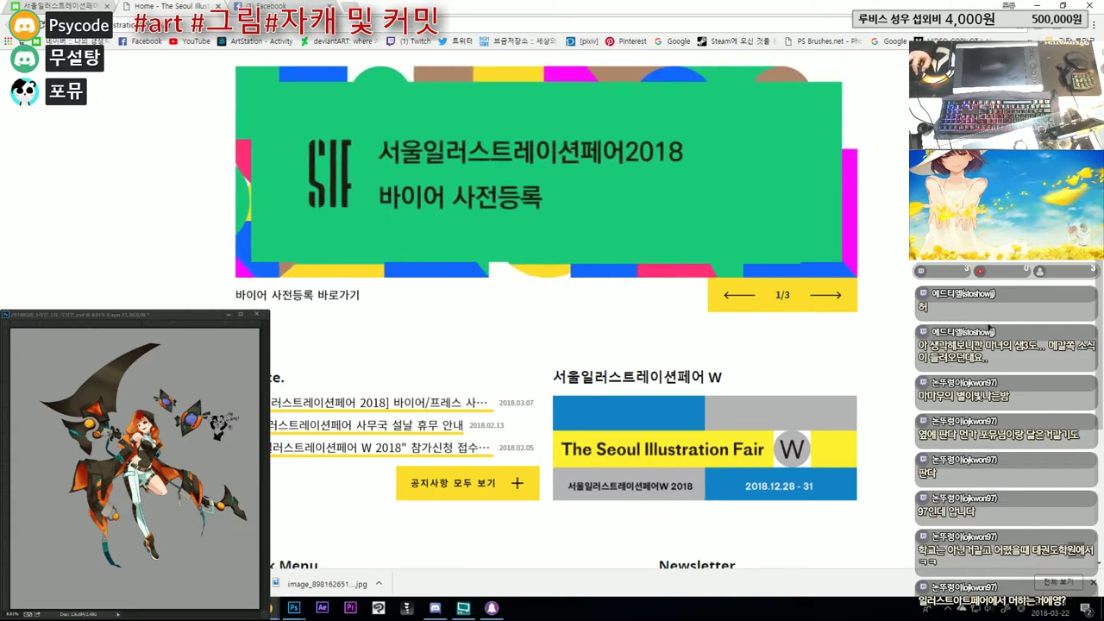
scroll(989, 326, "down", 1)
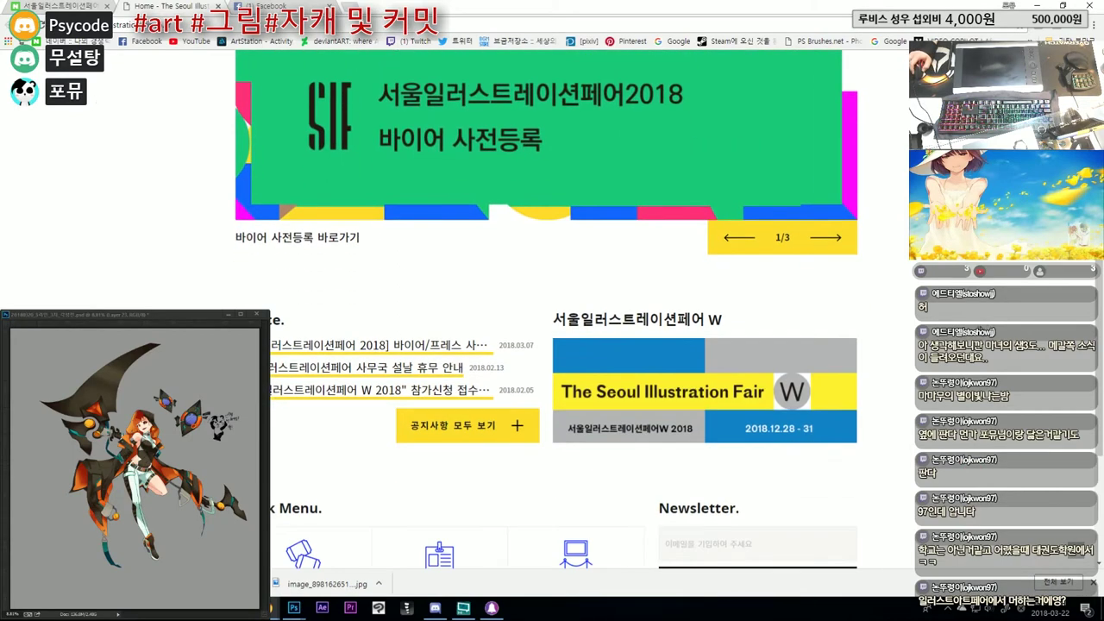
scroll(726, 383, "up", 3)
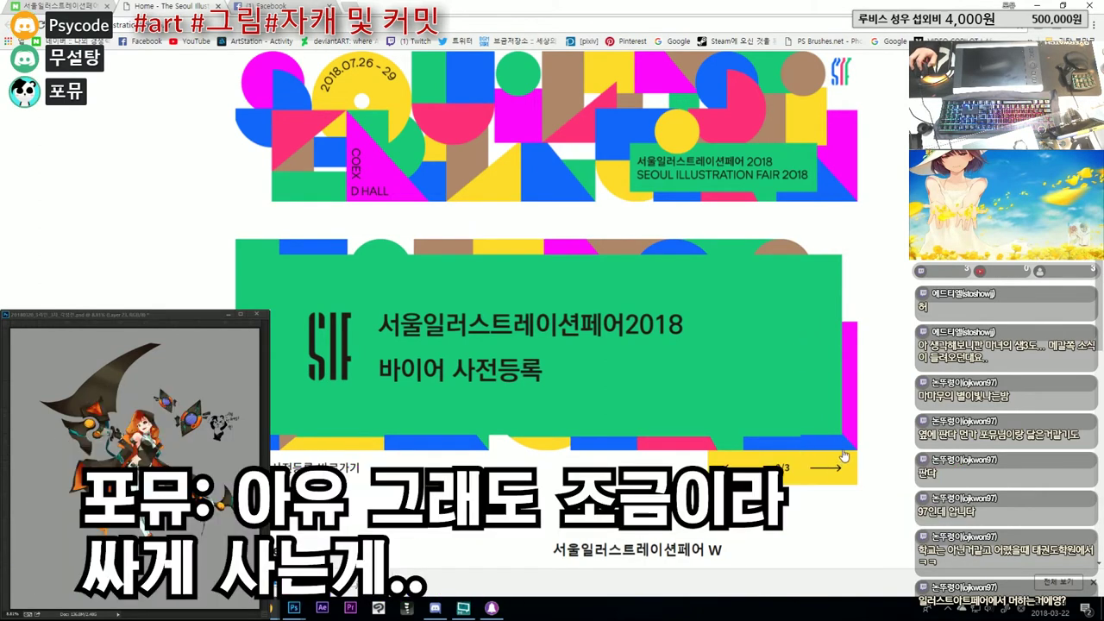
- Bring up the visitor pre-registration banner slide and open the online pre-registration page
left_click(845, 456)
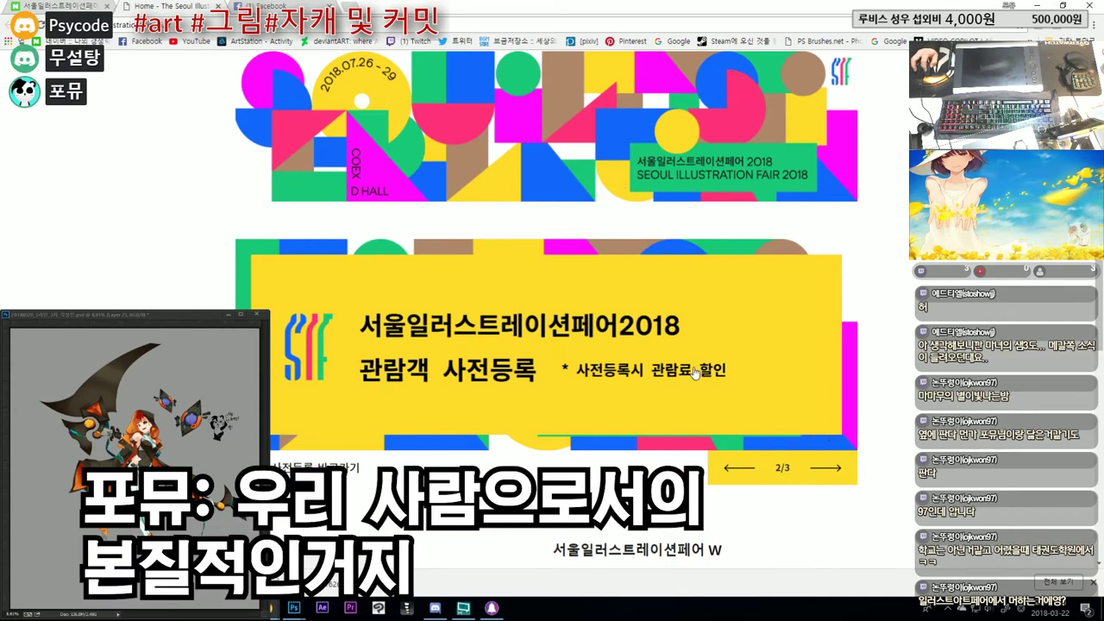
scroll(634, 405, "down", 1)
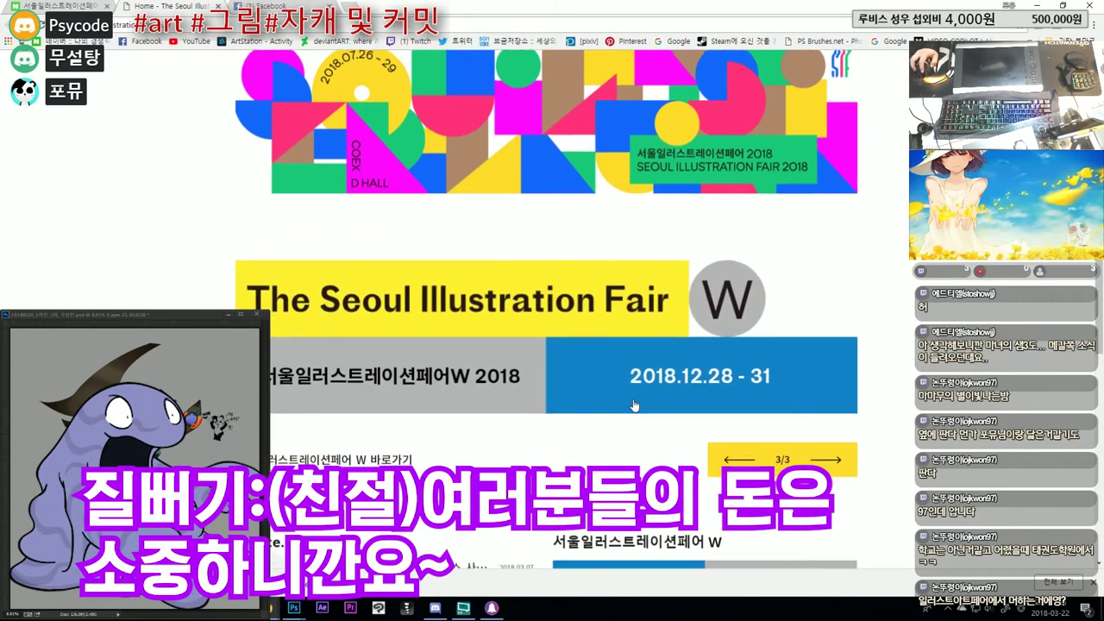
scroll(634, 405, "down", 1)
scroll(656, 410, "down", 2)
scroll(693, 417, "up", 1)
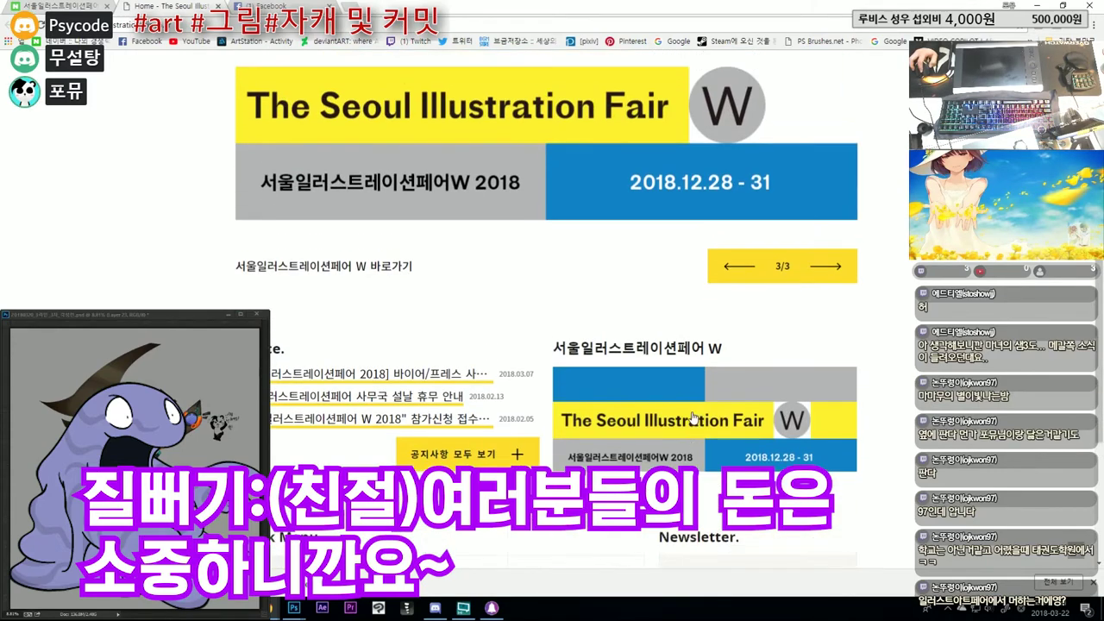
scroll(693, 418, "up", 2)
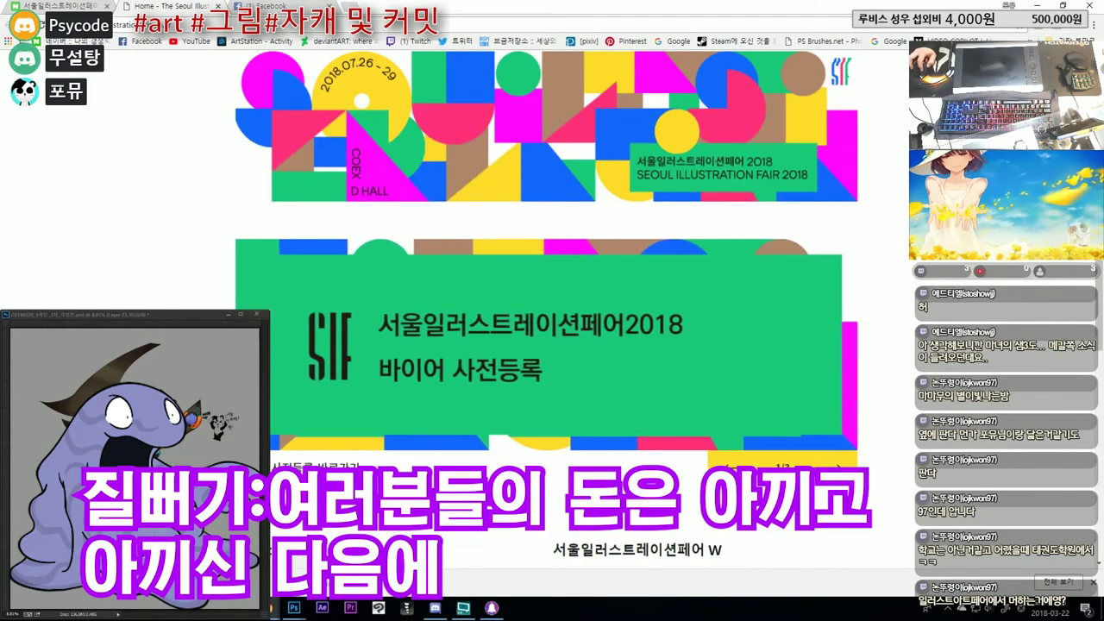
left_click(652, 387)
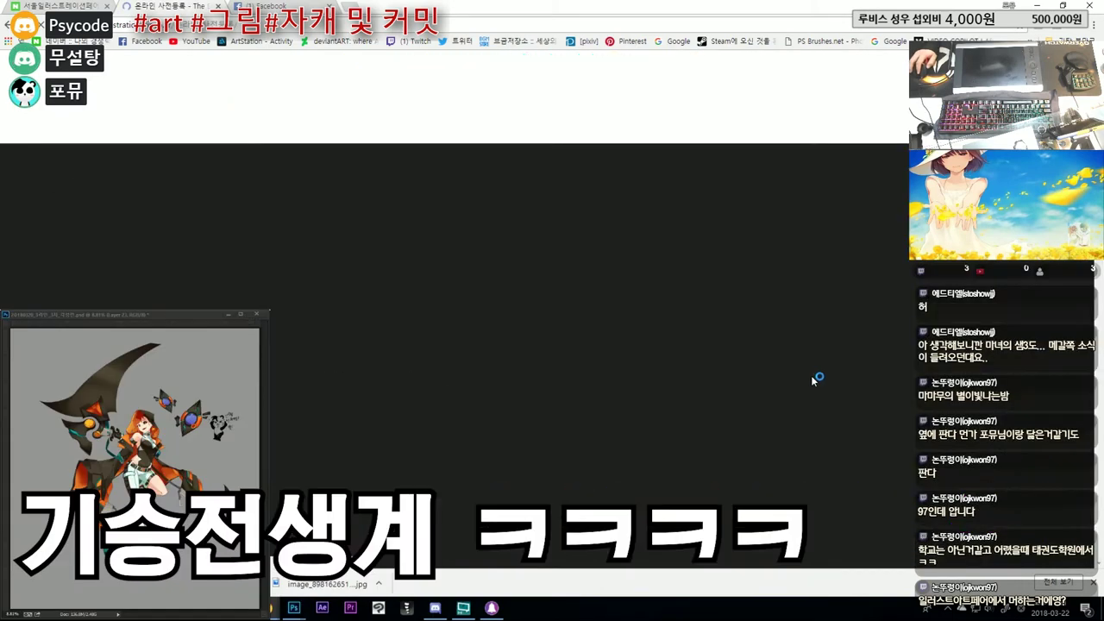
- Scroll through the pre-registration consent form
scroll(881, 378, "down", 1)
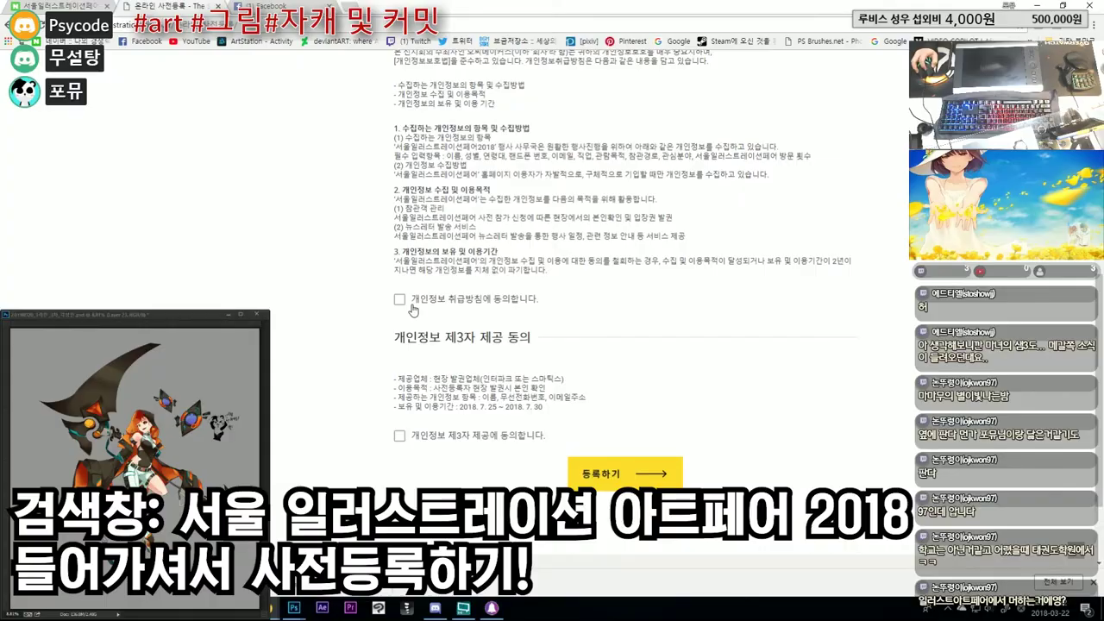
scroll(358, 290, "up", 1)
scroll(477, 256, "down", 3)
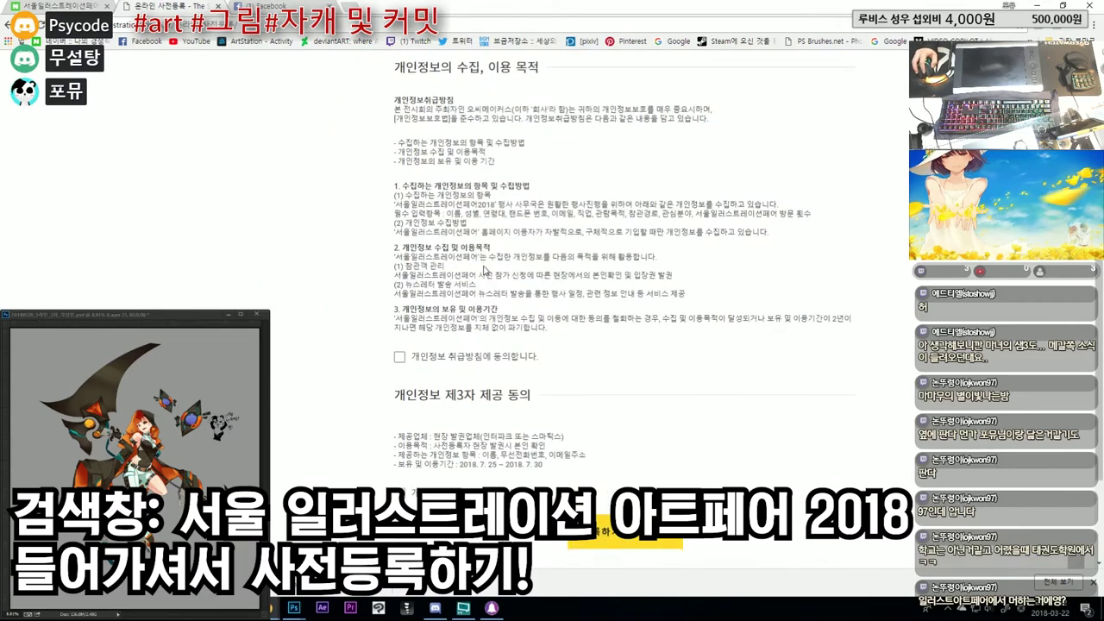
scroll(476, 256, "down", 2)
scroll(476, 256, "up", 5)
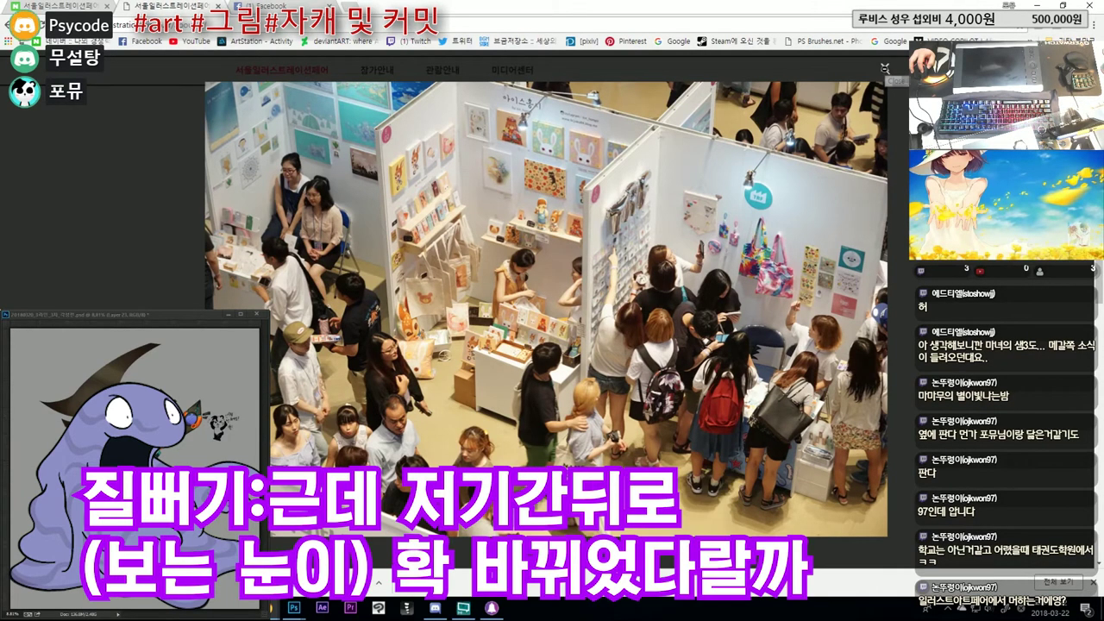
- Browse the fair photo carousel, enlarging the conference hall, exhibition hall and fair crowd photos
left_click(885, 68)
left_click(832, 484)
left_click(833, 484)
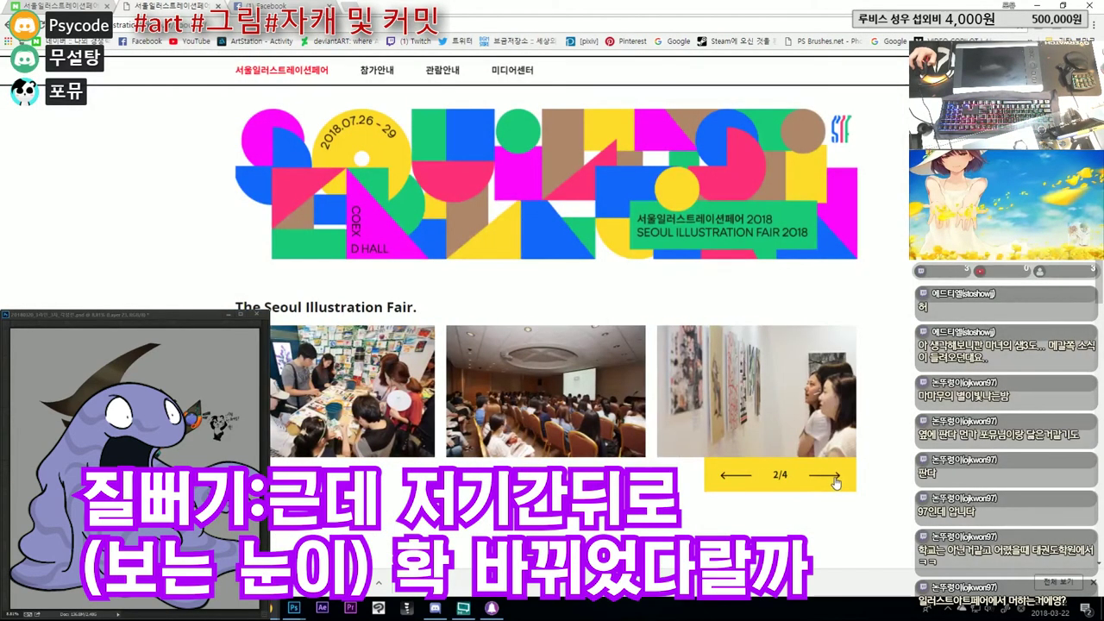
left_click(527, 395)
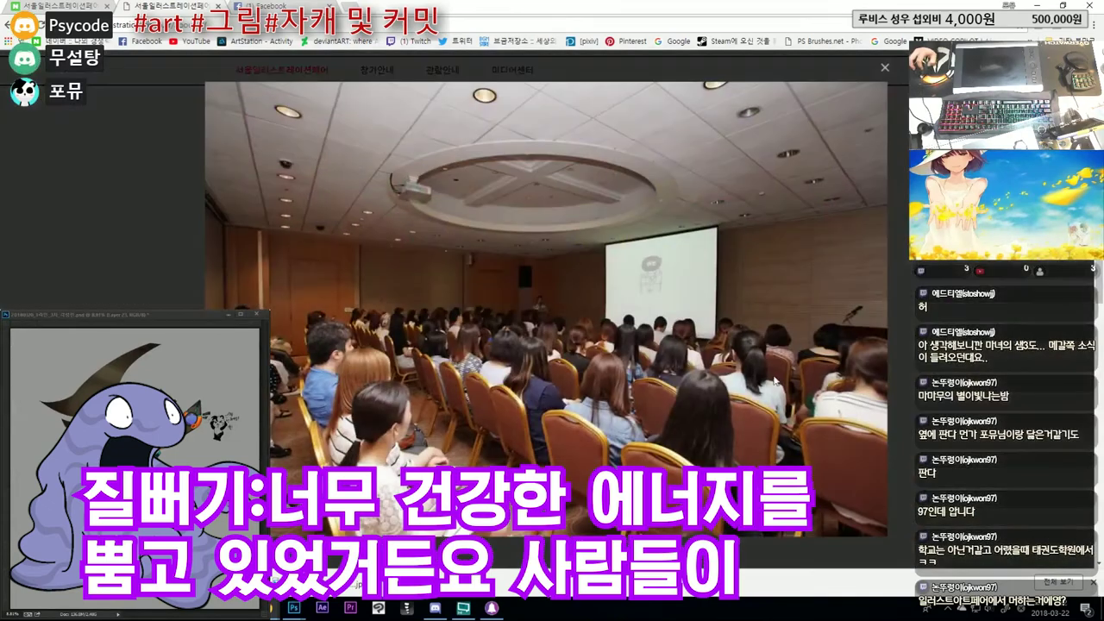
key("Escape")
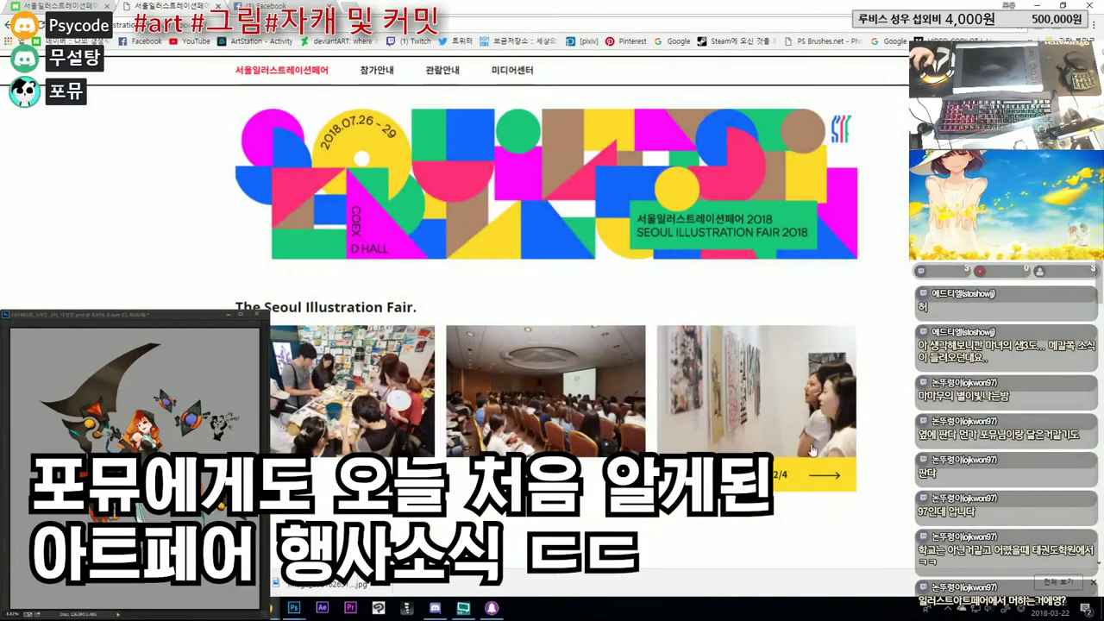
left_click(831, 476)
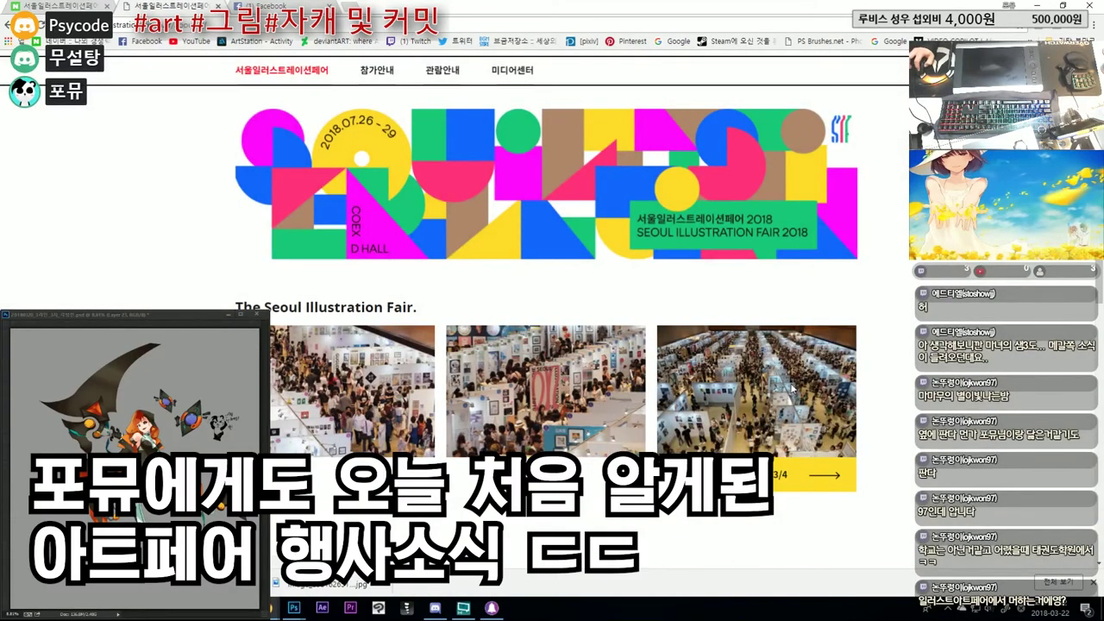
left_click(766, 366)
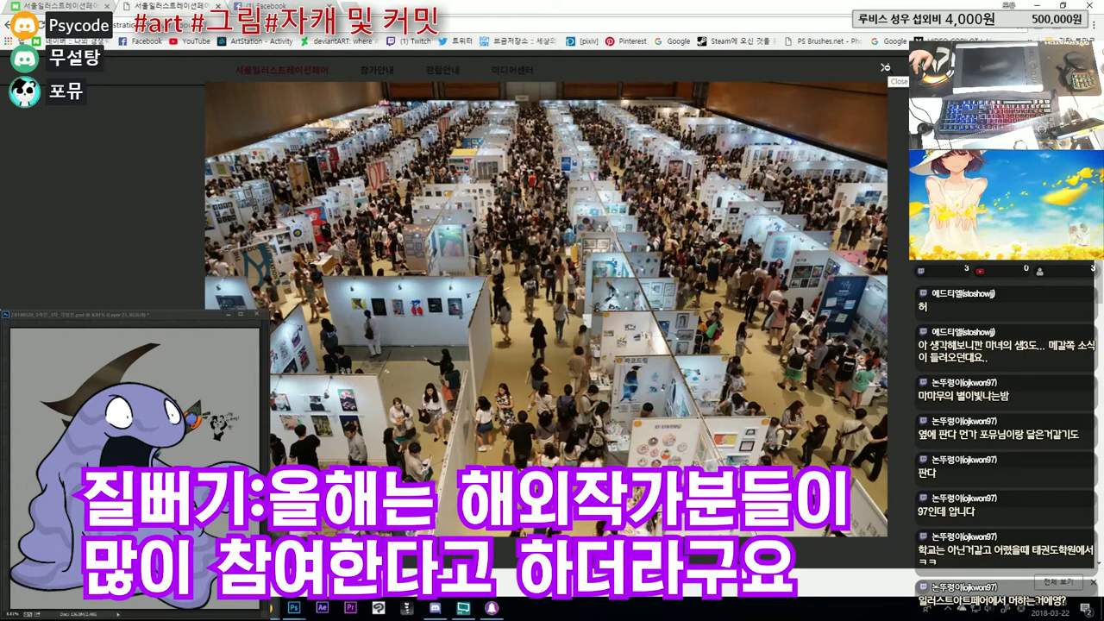
left_click(885, 68)
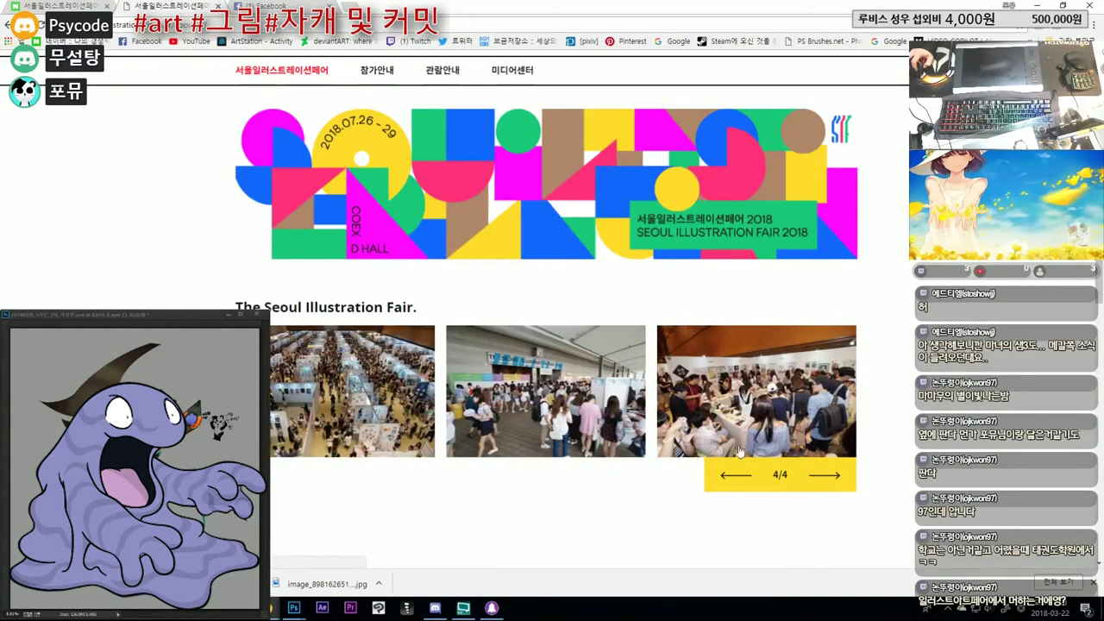
left_click(588, 411)
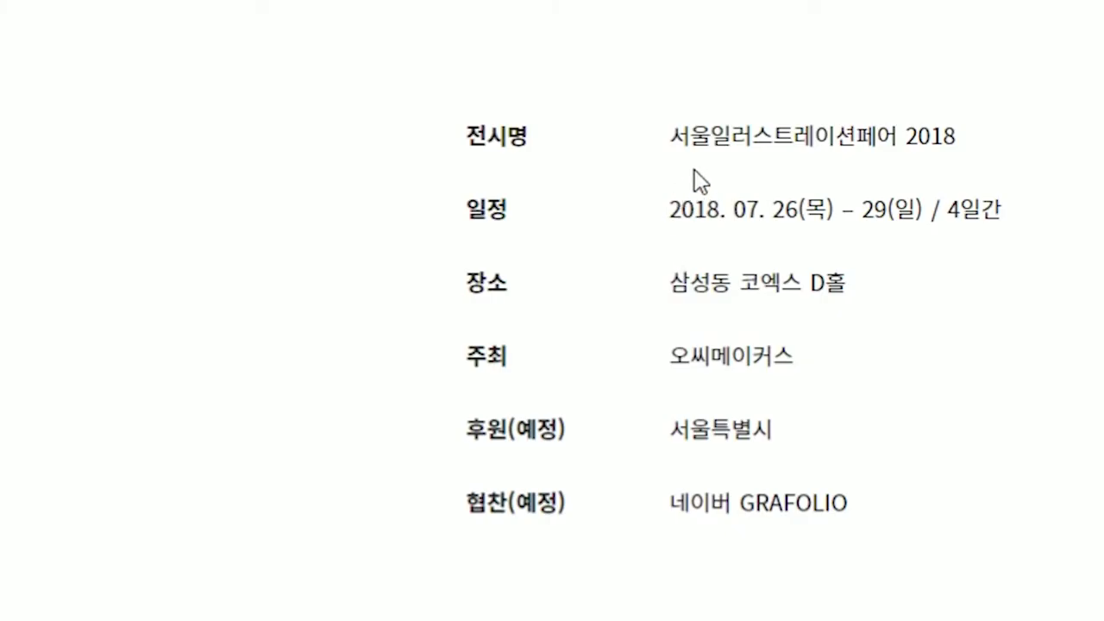
left_click_drag(689, 135, 899, 138)
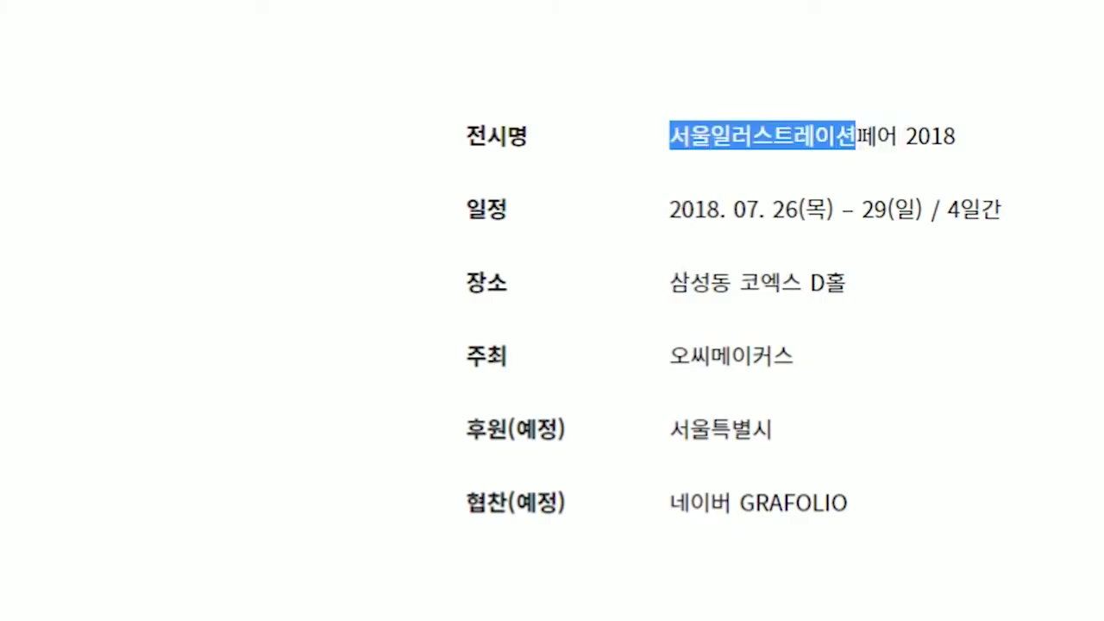
double_click(902, 138)
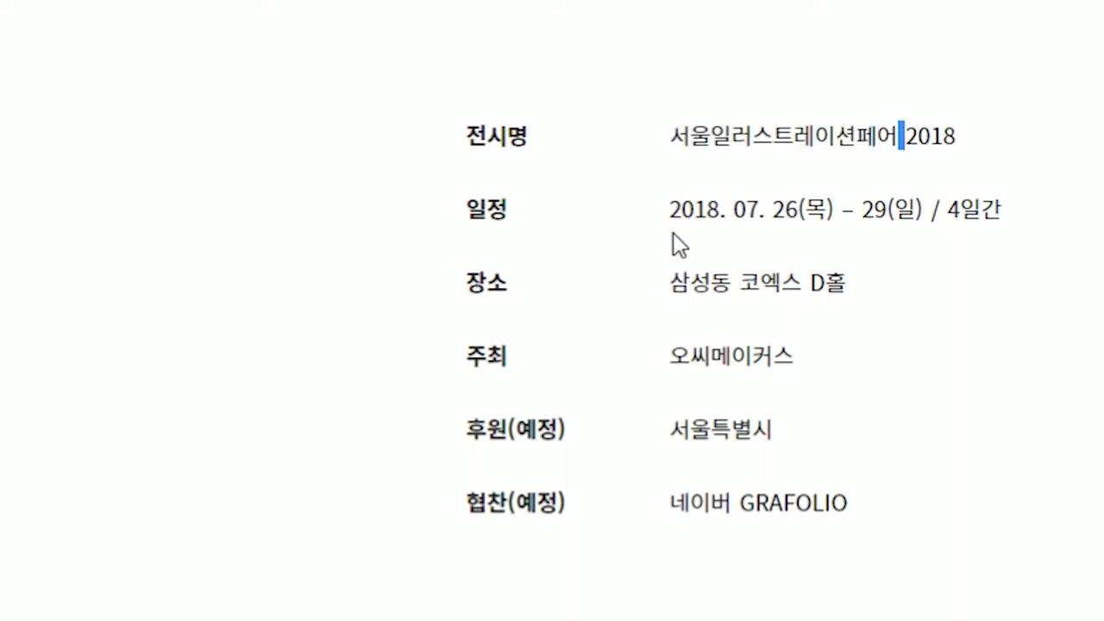
left_click(679, 209)
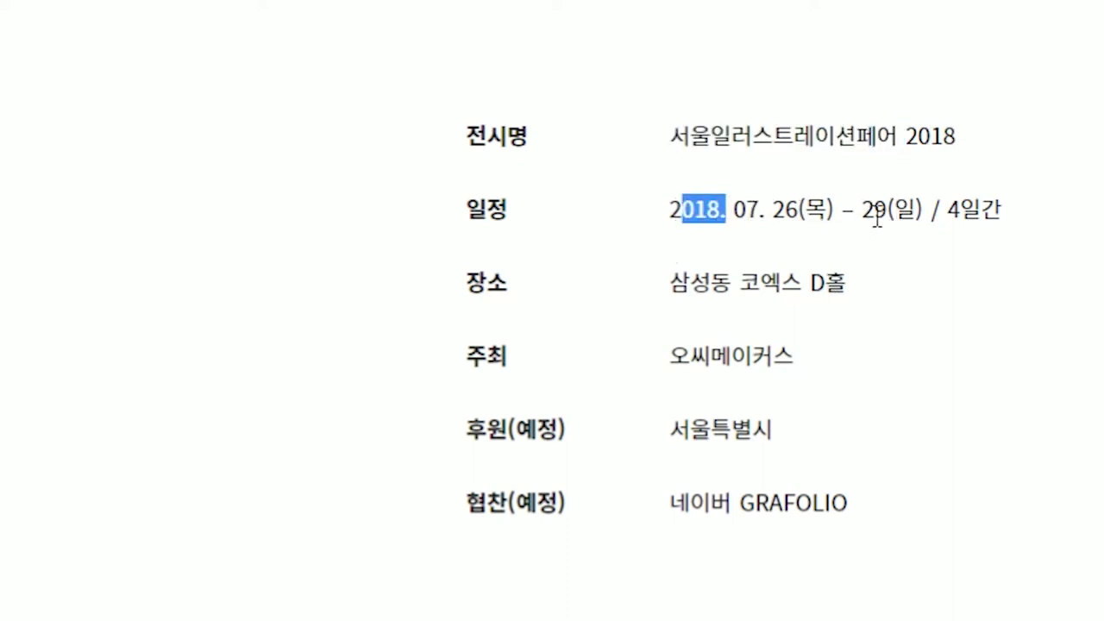
left_click_drag(947, 209, 1006, 214)
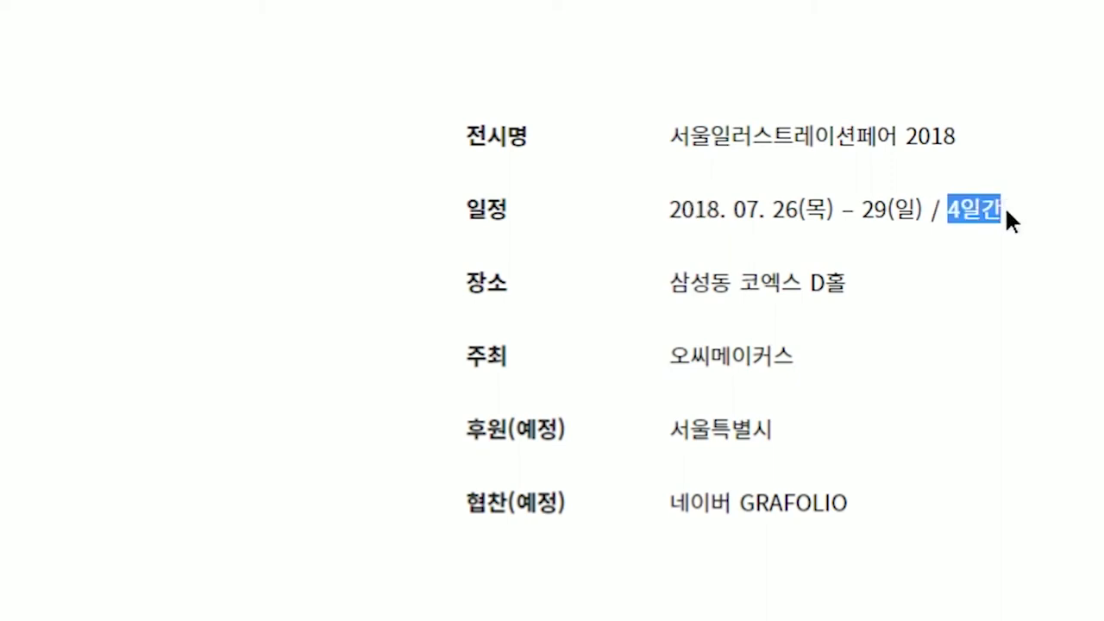
left_click(1006, 209)
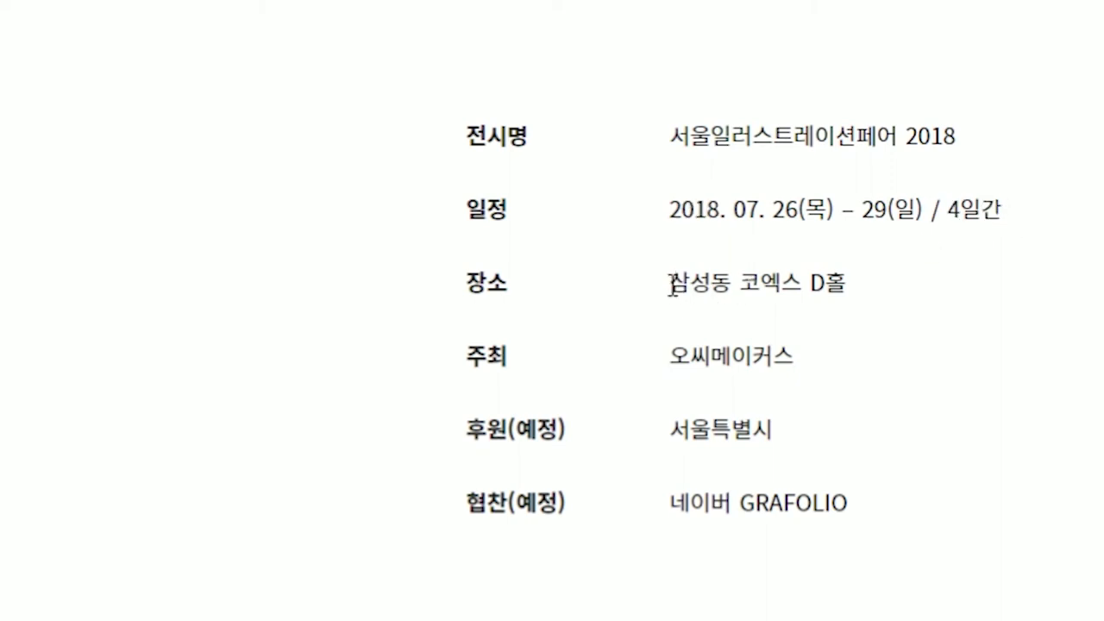
mouse_move(672, 285)
left_mouse_down()
mouse_move(790, 274)
mouse_move(828, 288)
left_mouse_up()
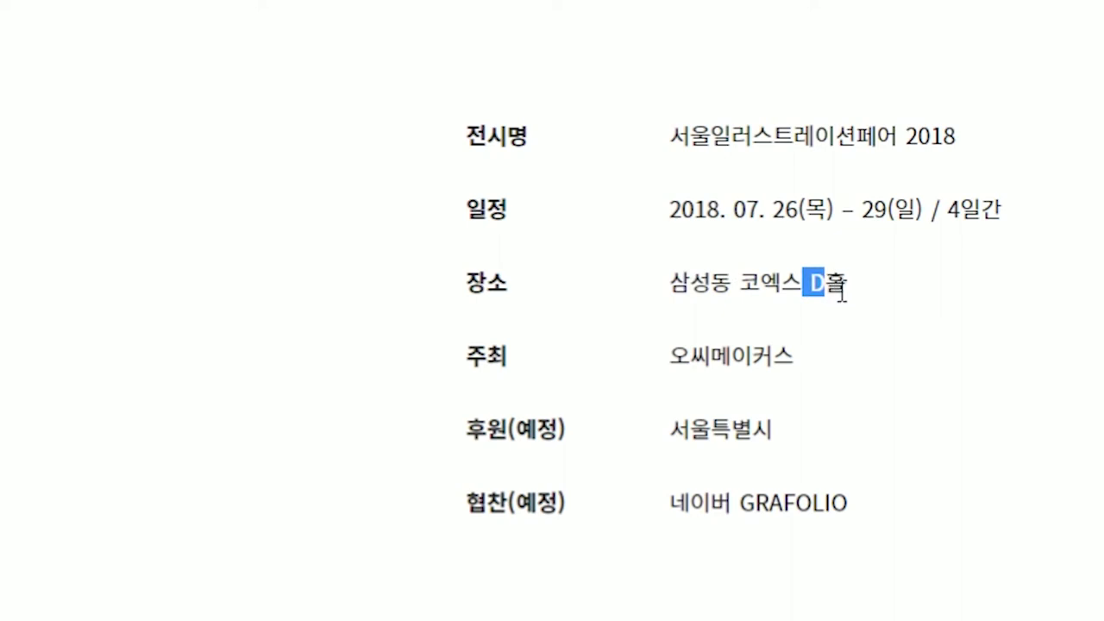
left_click_drag(709, 285, 740, 285)
left_click(798, 343)
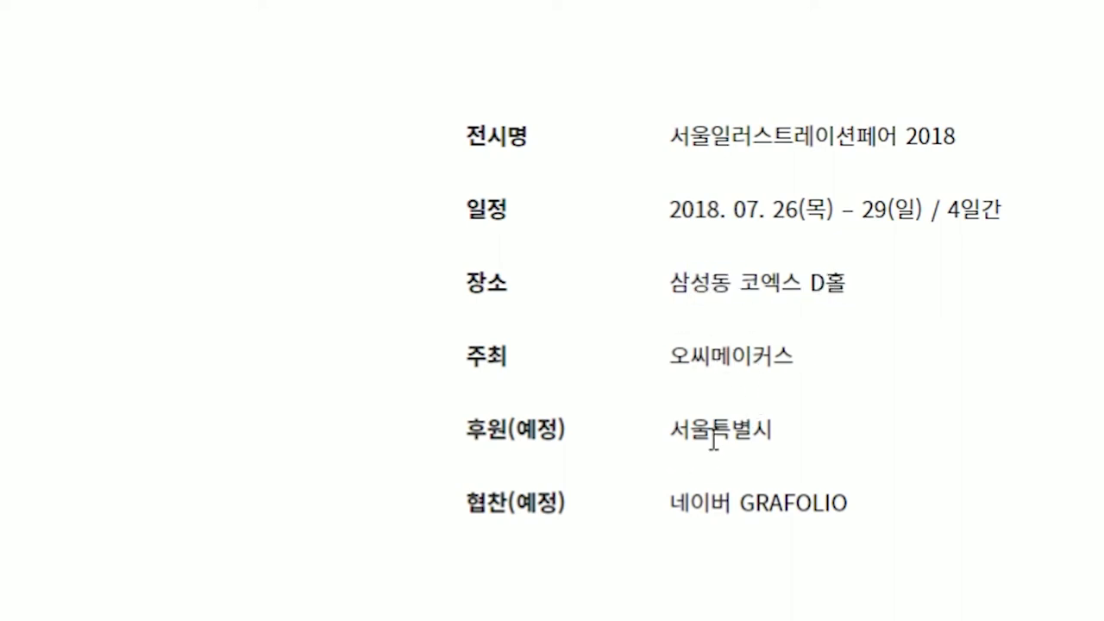
left_click_drag(686, 520, 899, 486)
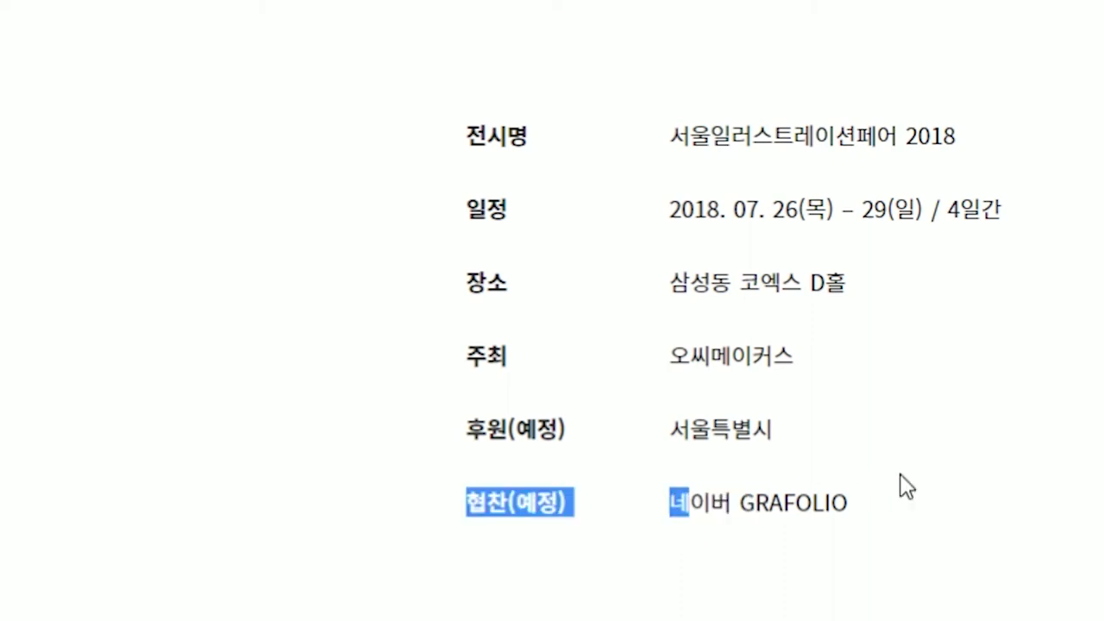
scroll(969, 416, "down", 2)
left_click(972, 387)
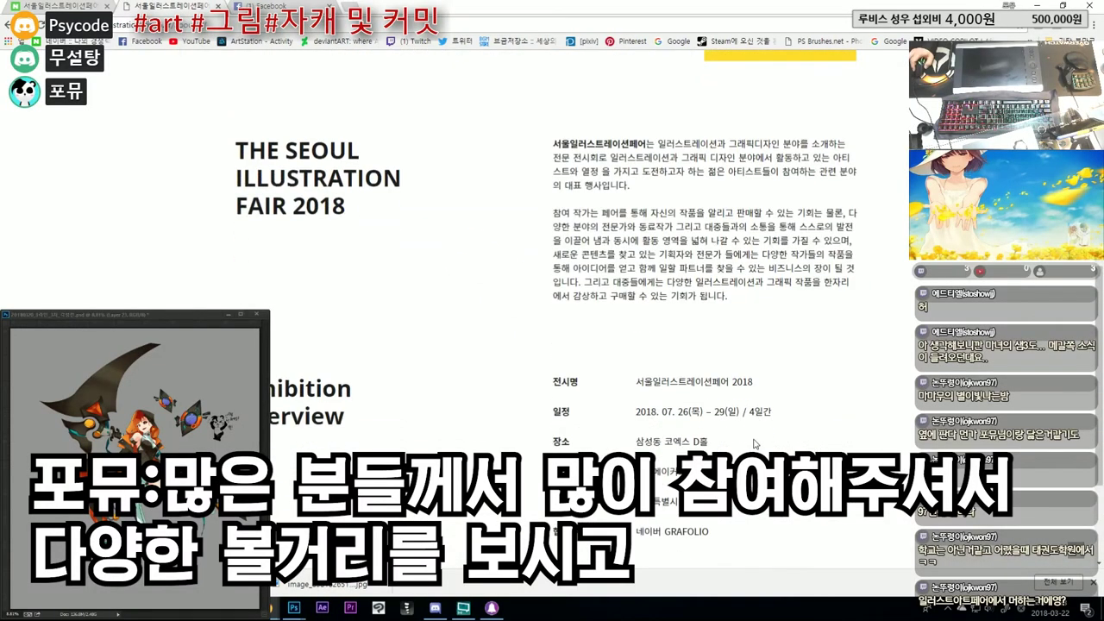
- Scroll the festival page back to the 2018 banner, then close the site to return to the Naver results
scroll(760, 451, "up", 3)
scroll(651, 429, "down", 1)
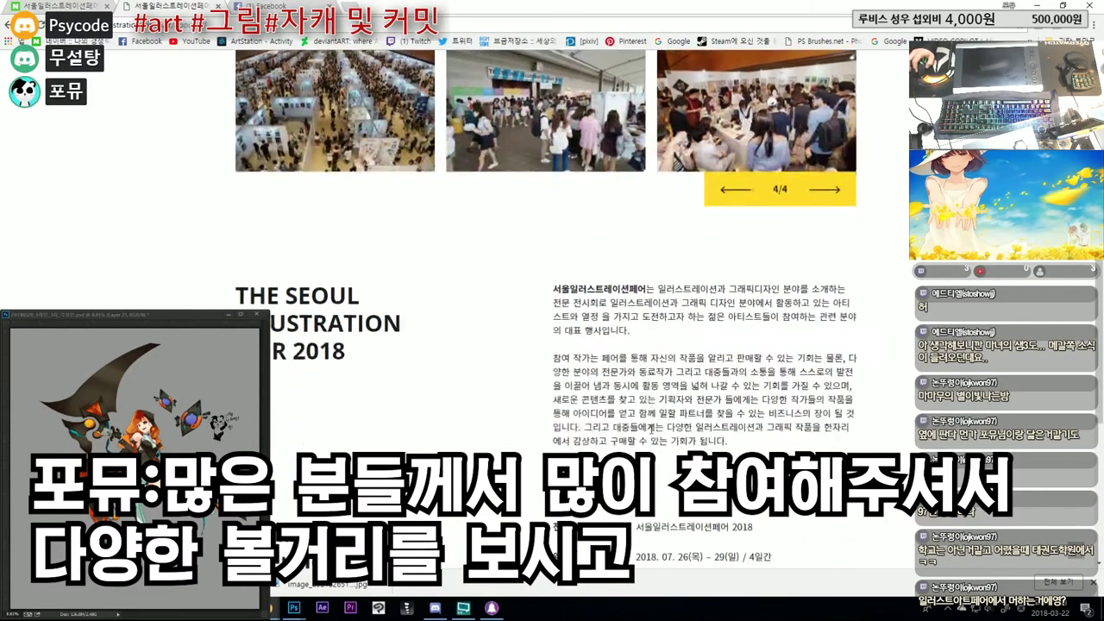
scroll(651, 429, "up", 4)
scroll(651, 428, "down", 1)
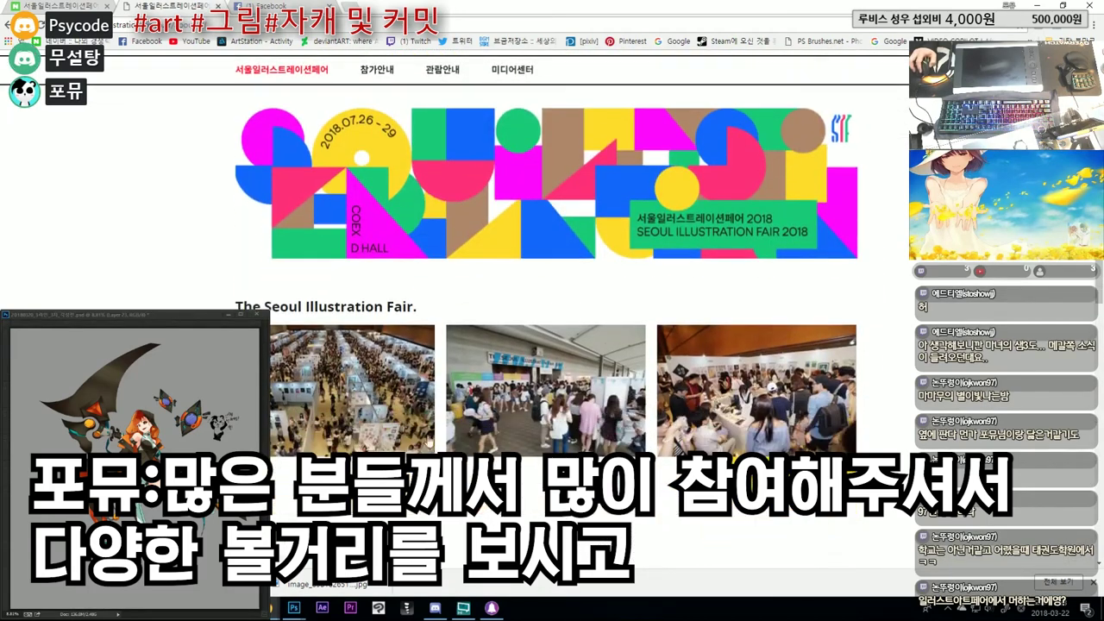
scroll(651, 428, "down", 2)
scroll(652, 429, "up", 2)
scroll(651, 429, "up", 1)
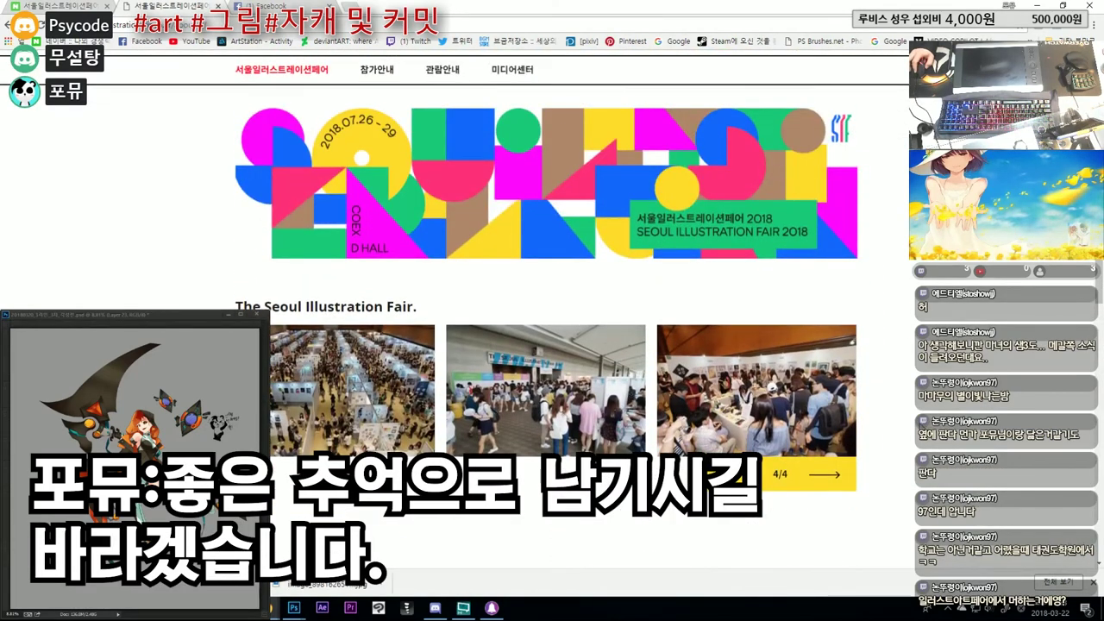
scroll(912, 465, "down", 1)
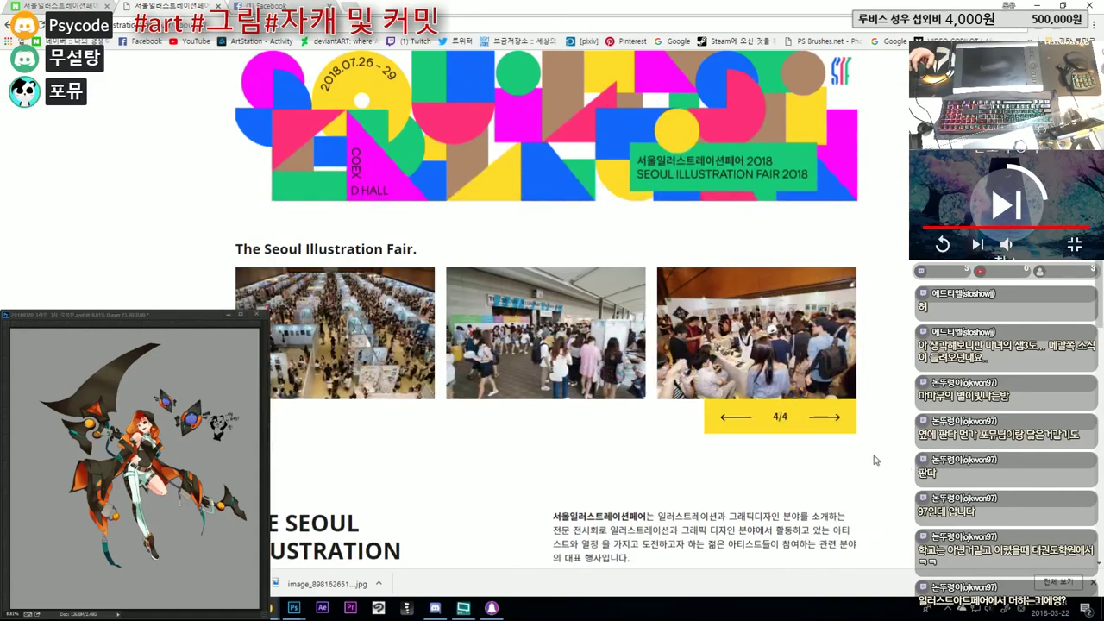
scroll(873, 457, "up", 2)
scroll(873, 433, "down", 3)
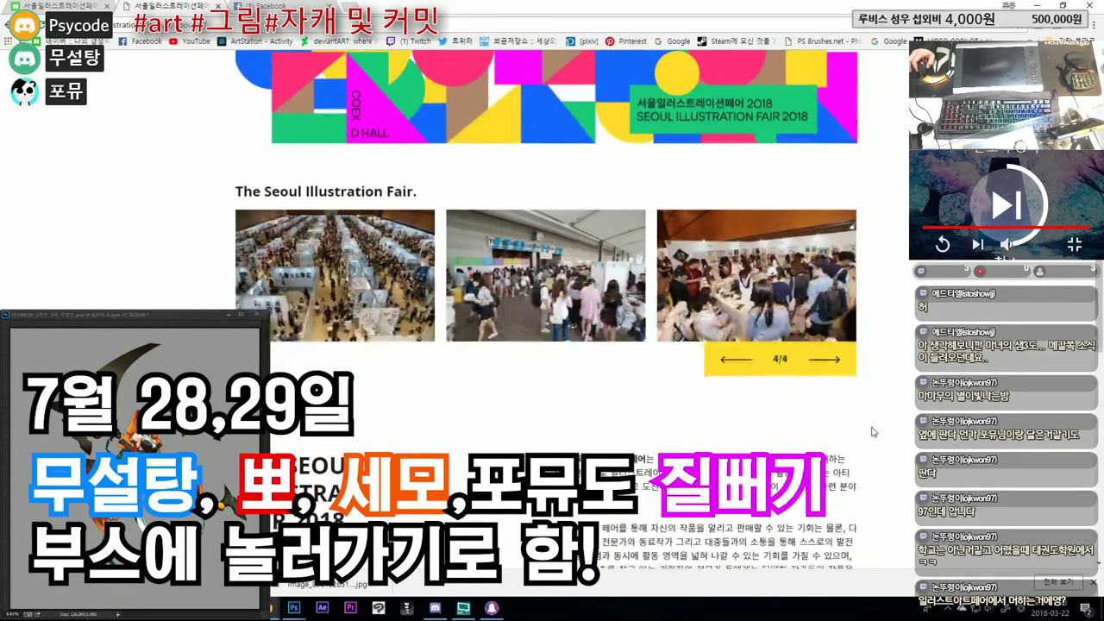
scroll(873, 432, "up", 3)
scroll(875, 430, "down", 2)
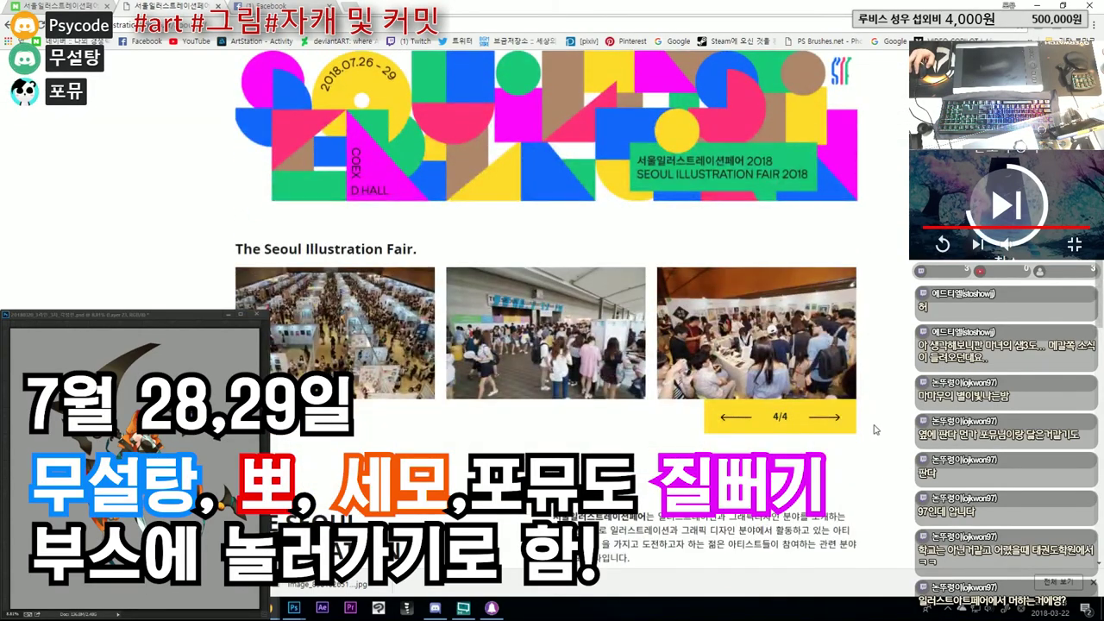
scroll(876, 429, "down", 5)
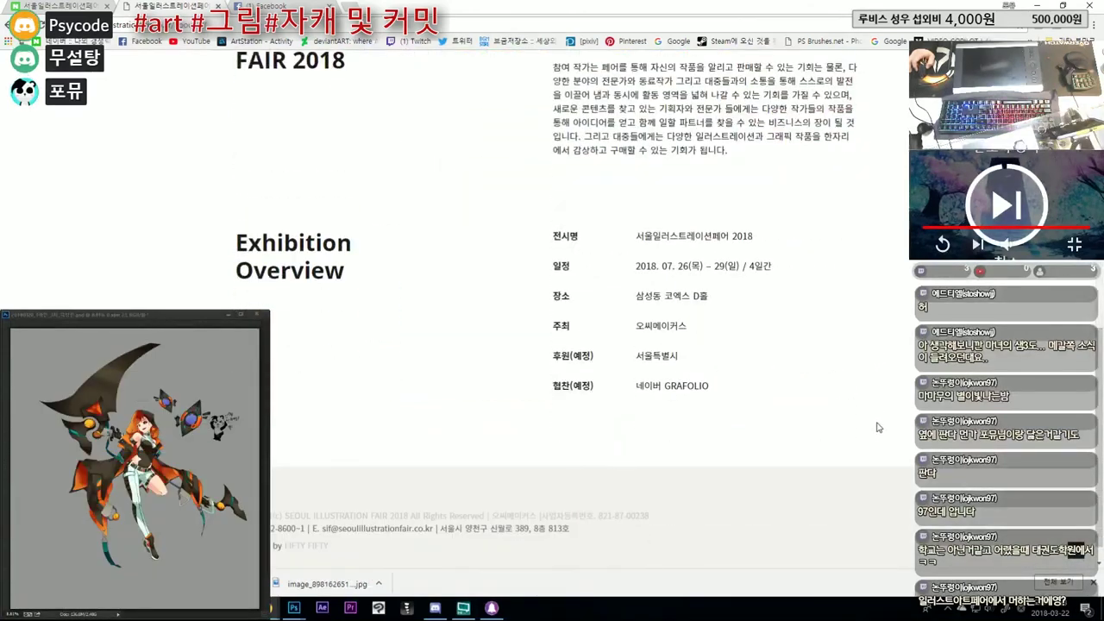
scroll(878, 427, "up", 2)
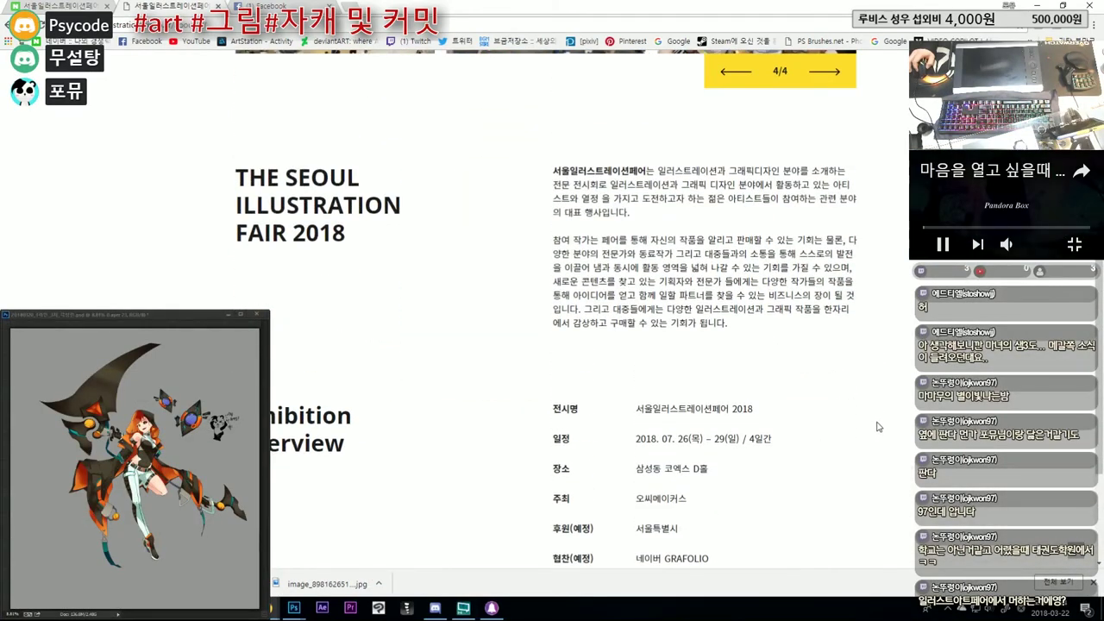
scroll(878, 427, "up", 5)
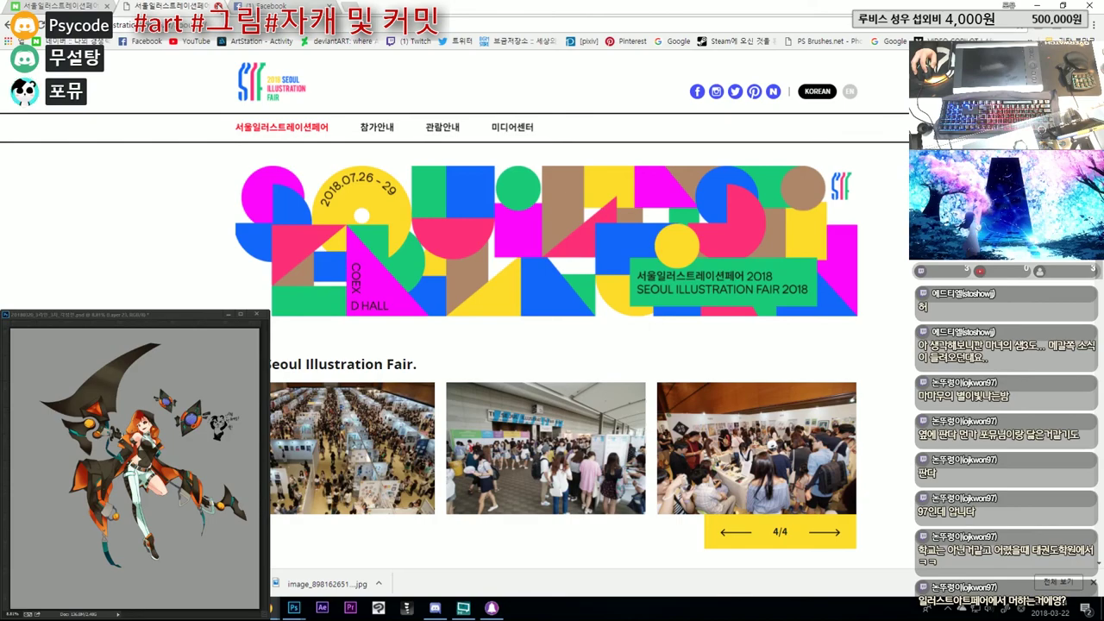
left_click(219, 7)
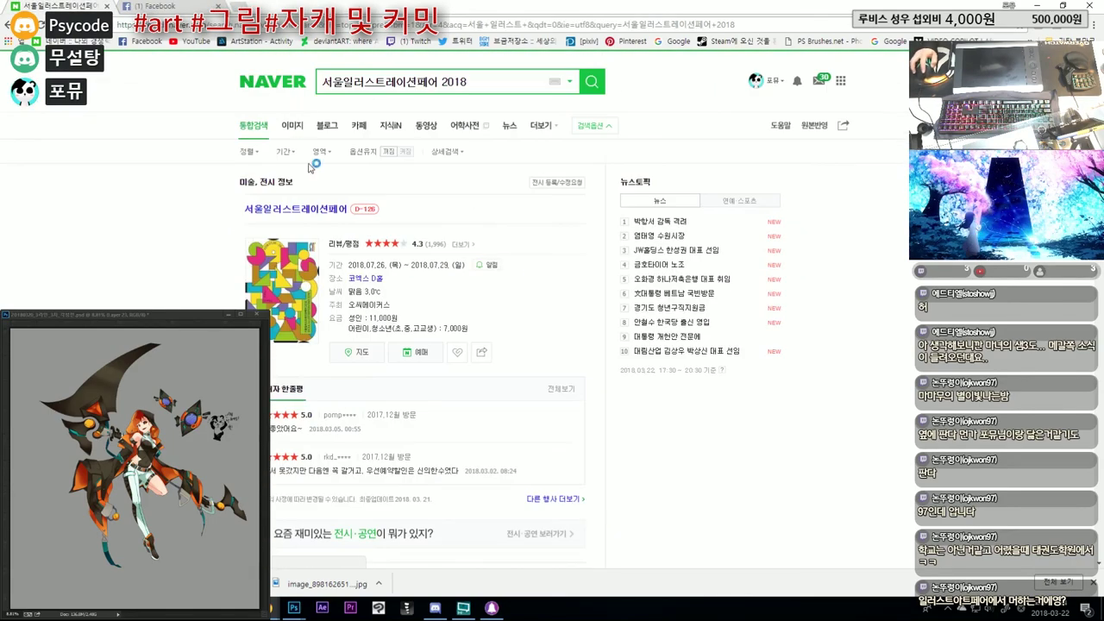